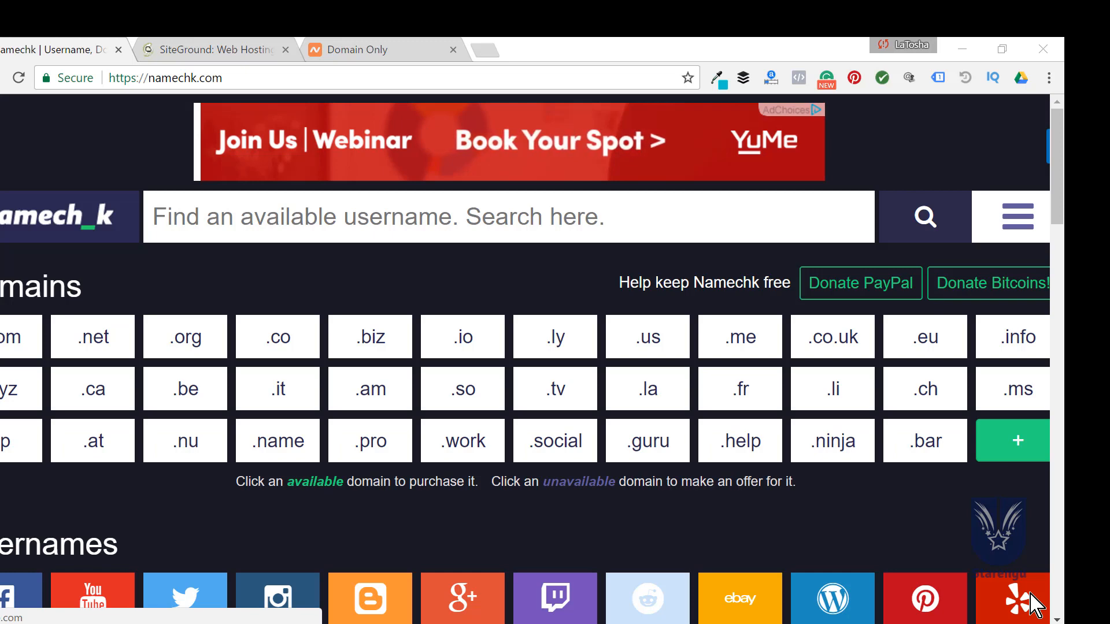
Search Namechk for the username starengu and check which domains and usernames are available.
{"action": "left_click", "coordinate": [421, 231]}
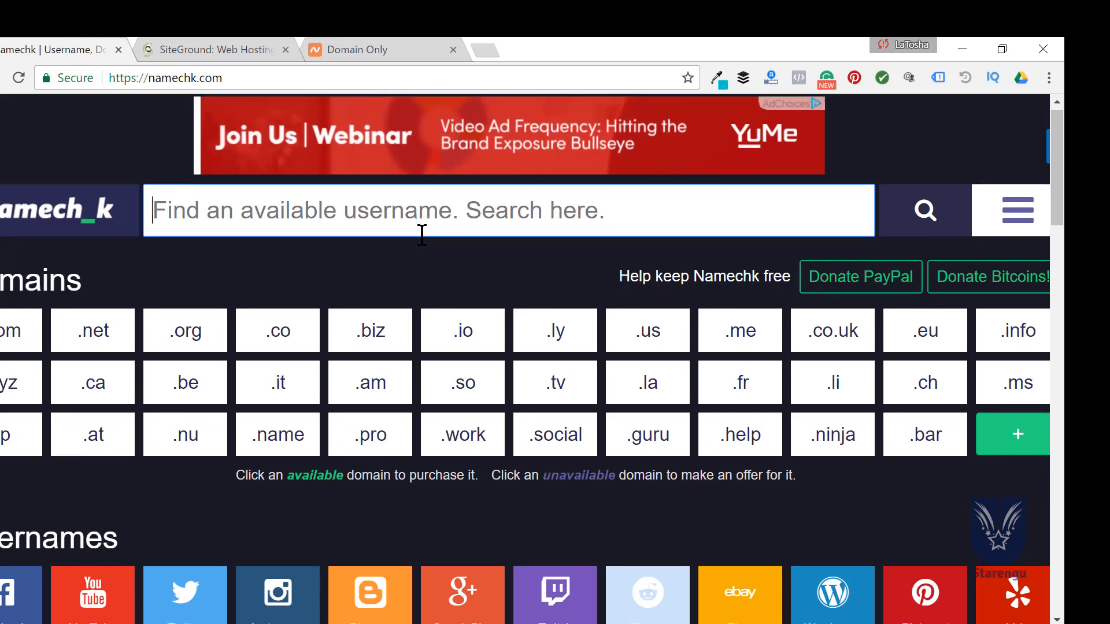
{"action": "scroll", "coordinate": [422, 234], "scroll_direction": "down", "scroll_amount": 1}
{"action": "type", "text": "starengy"}
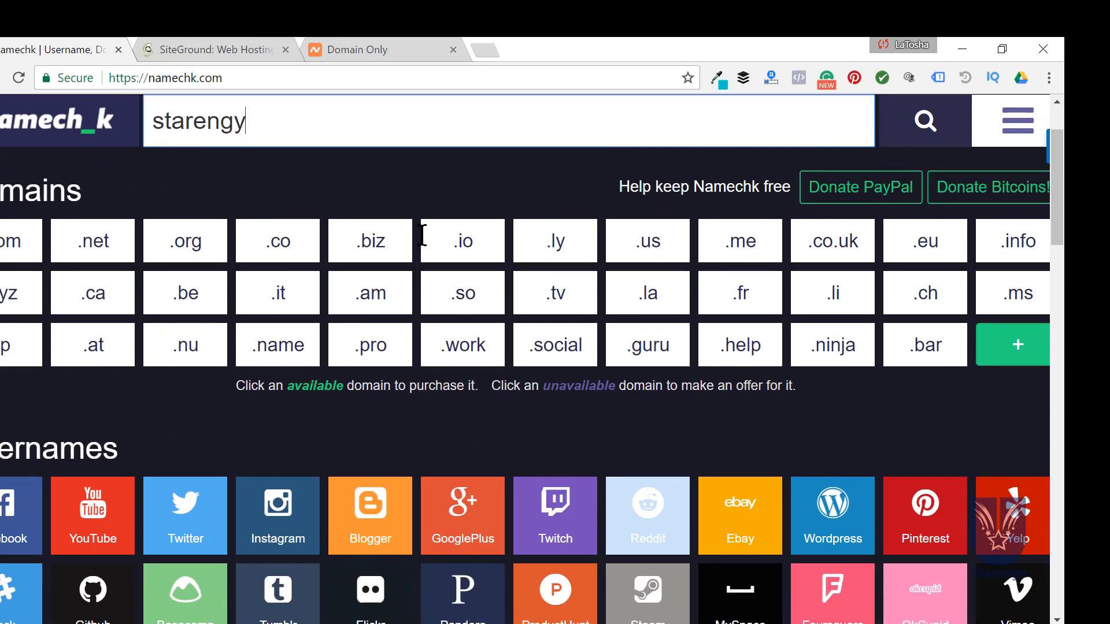
{"action": "key", "text": "BackSpace"}
{"action": "type", "text": "u"}
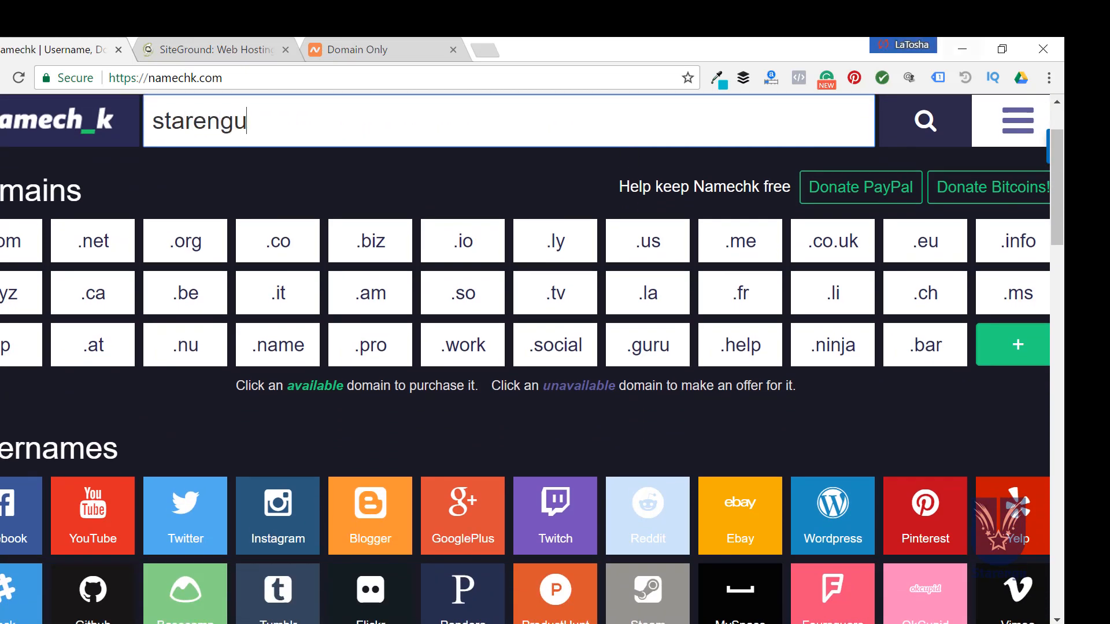
{"action": "left_click", "coordinate": [947, 130]}
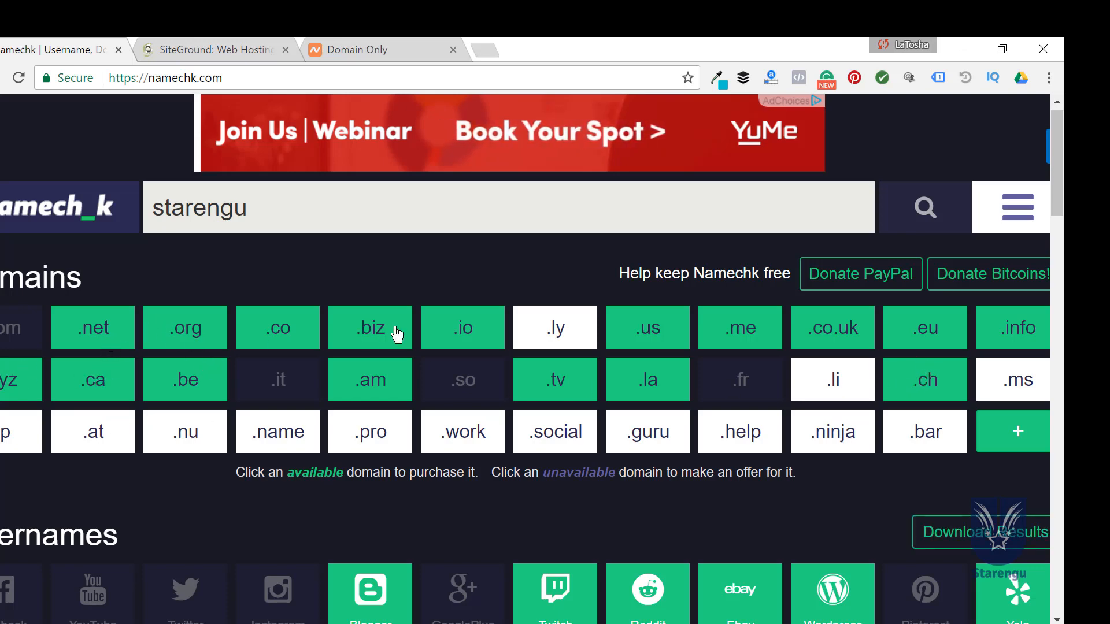
{"action": "scroll", "coordinate": [383, 331], "scroll_direction": "down", "scroll_amount": 1}
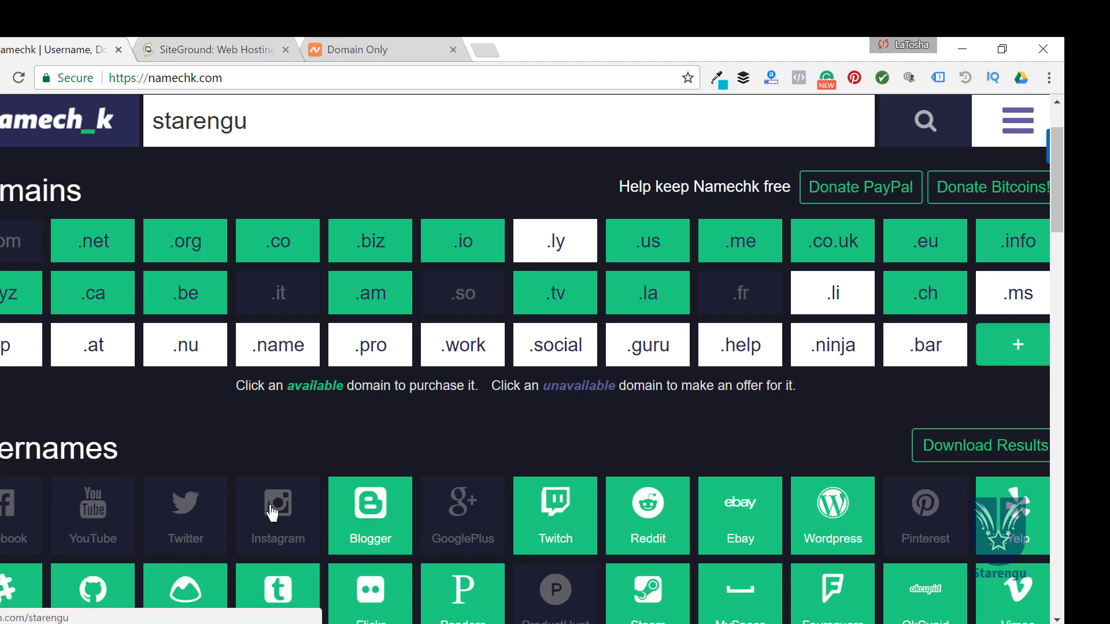
Close the Namechk tab and start an order for the GrowBig plan from SiteGround's Web Hosting page.
{"action": "left_click", "coordinate": [118, 51]}
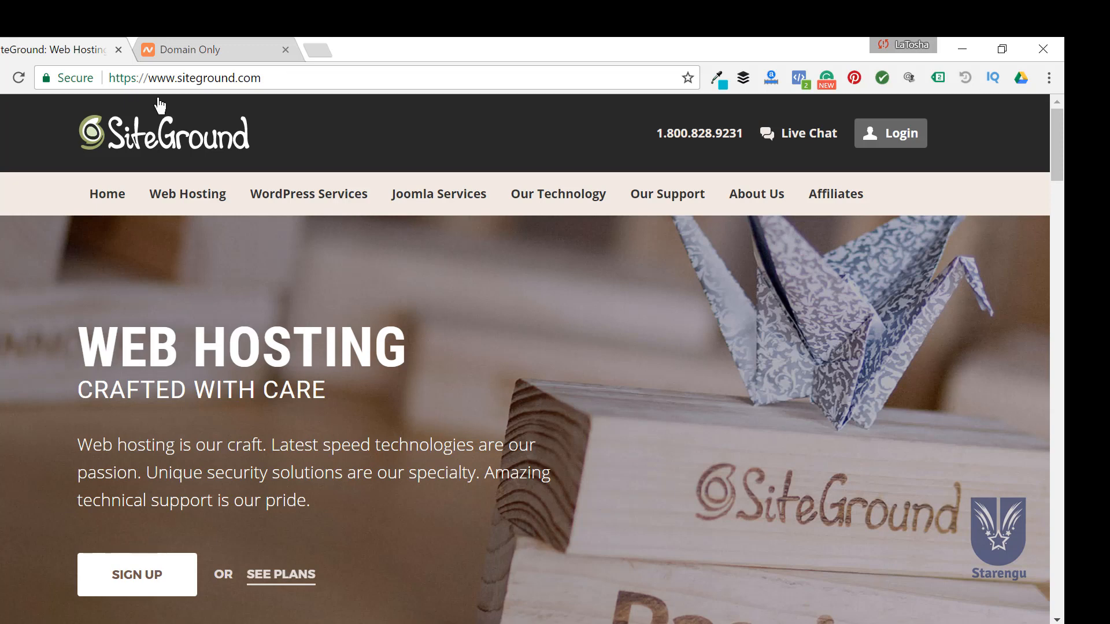
{"action": "left_click", "coordinate": [177, 195]}
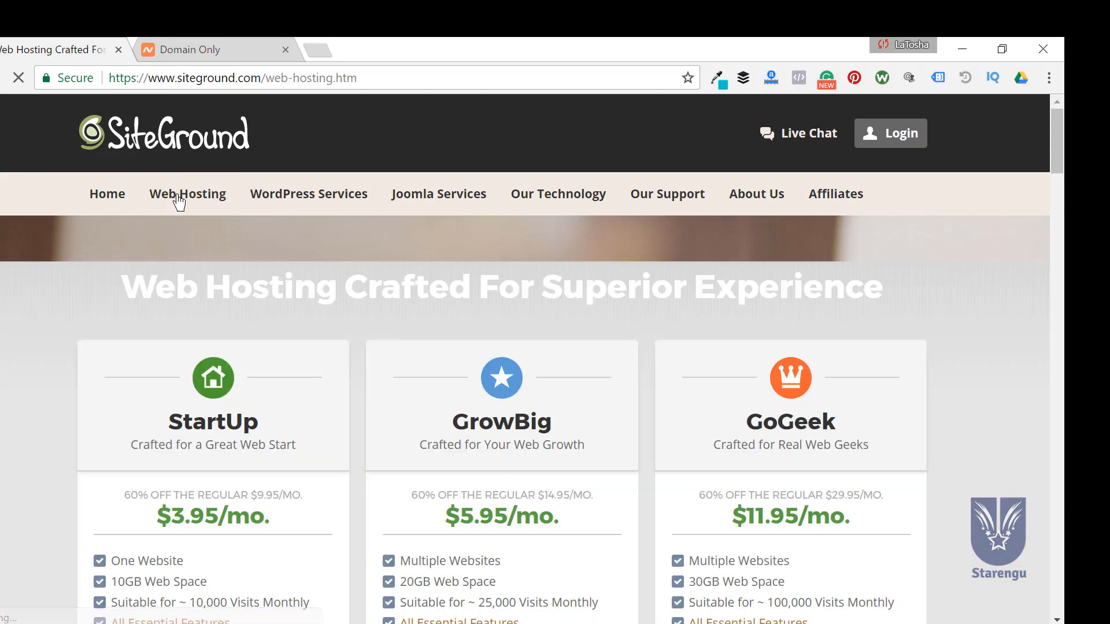
{"action": "scroll", "coordinate": [206, 492], "scroll_direction": "down", "scroll_amount": 2}
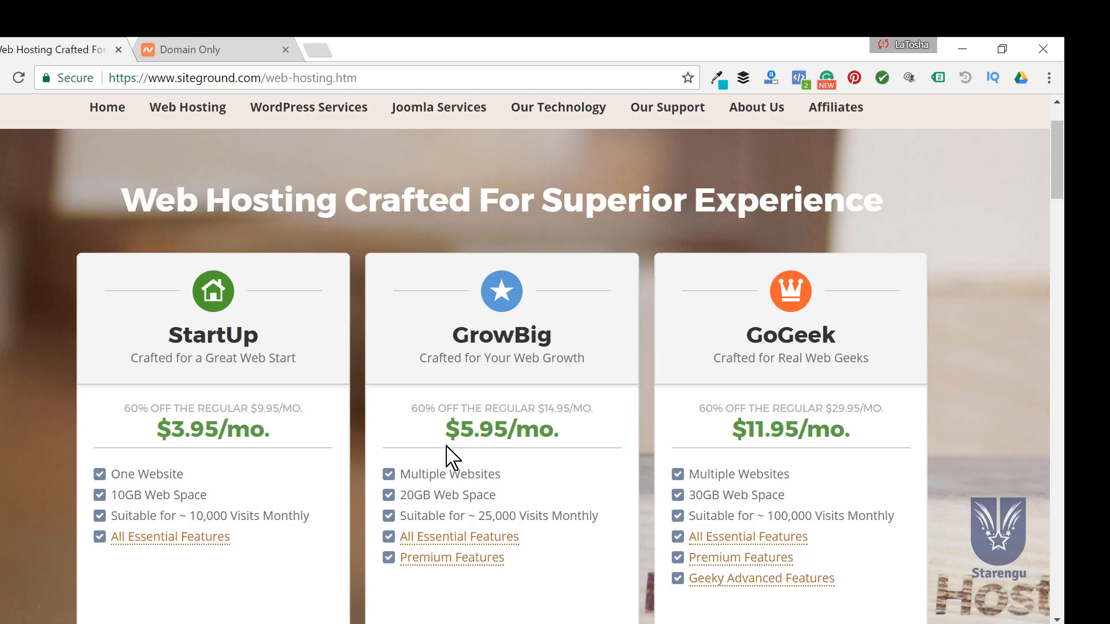
{"action": "scroll", "coordinate": [451, 457], "scroll_direction": "down", "scroll_amount": 3}
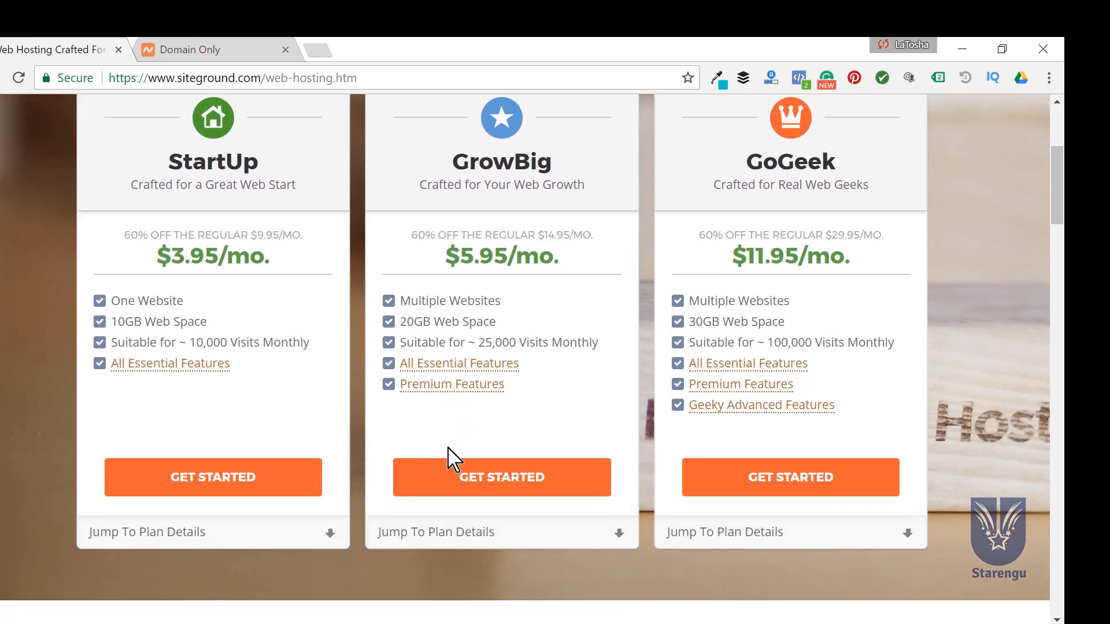
{"action": "left_click", "coordinate": [490, 498]}
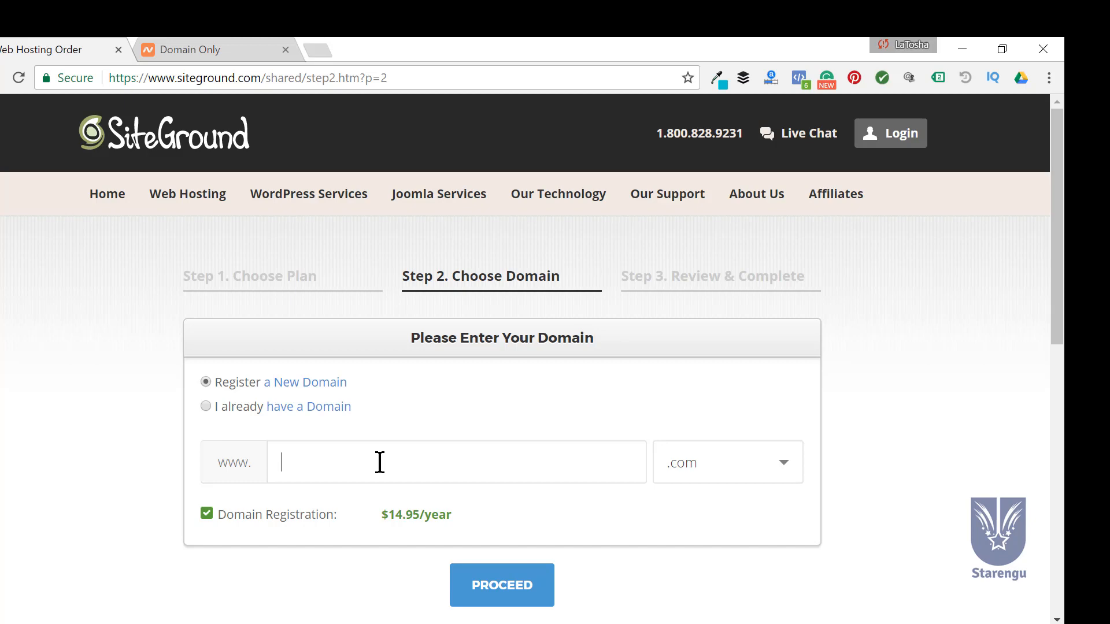
Try to register the new domain ilovecookiesandwordpress with the .com extension.
{"action": "left_click", "coordinate": [380, 462]}
{"action": "type", "text": "ilovecookiesandwordpres"}
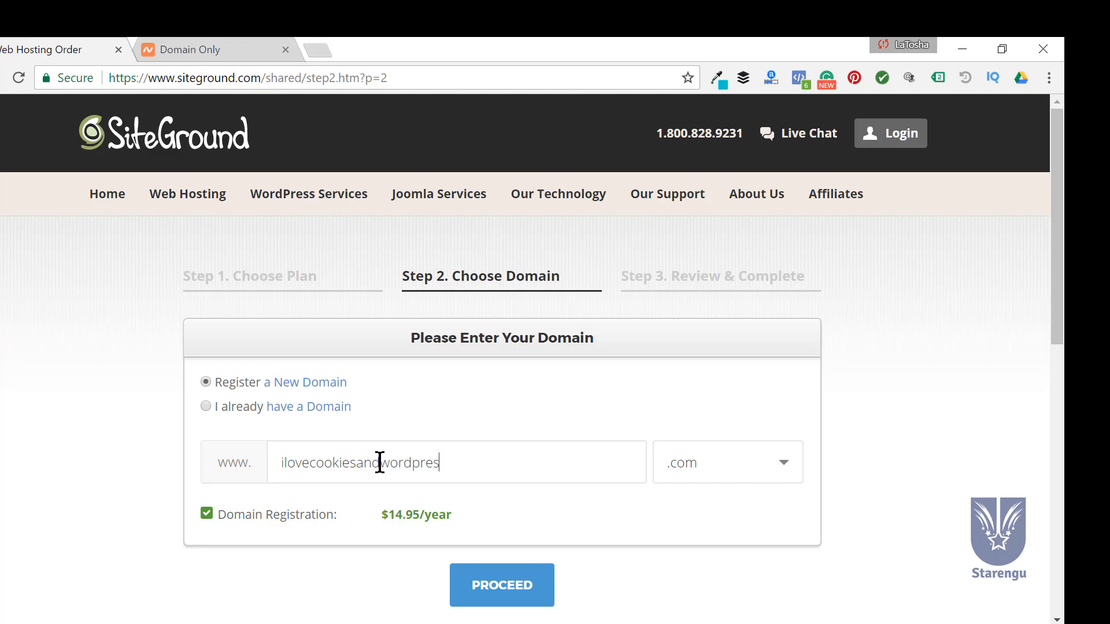
{"action": "type", "text": "s"}
{"action": "left_click", "coordinate": [502, 603]}
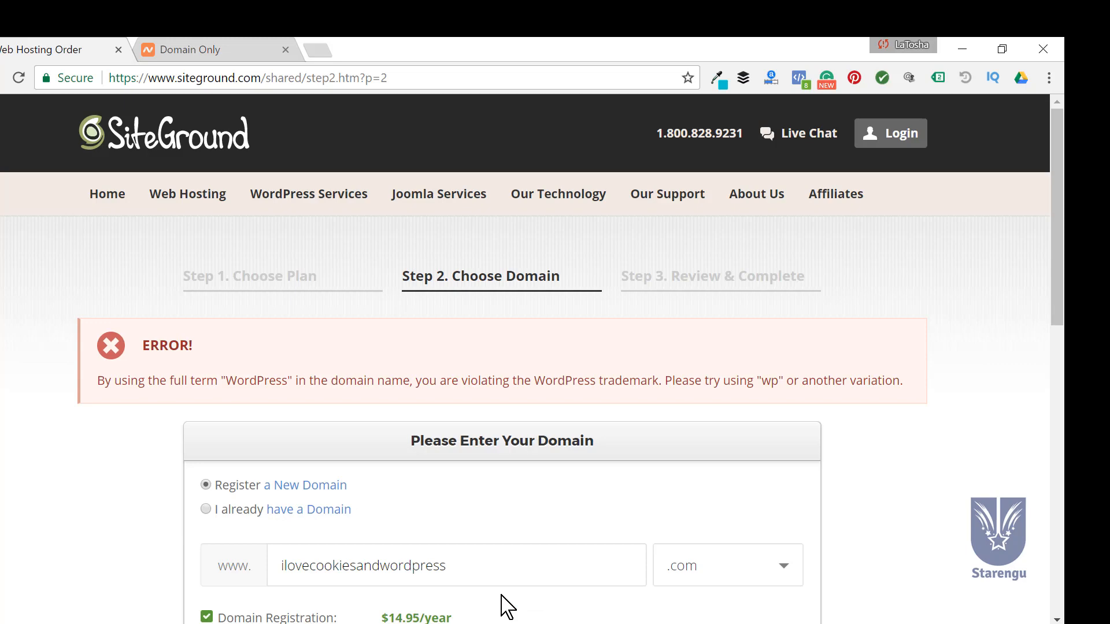
Replace wordpress with chocolate to make the domain ilovecookiesandchocolate and proceed.
{"action": "scroll", "coordinate": [503, 606], "scroll_direction": "down", "scroll_amount": 1}
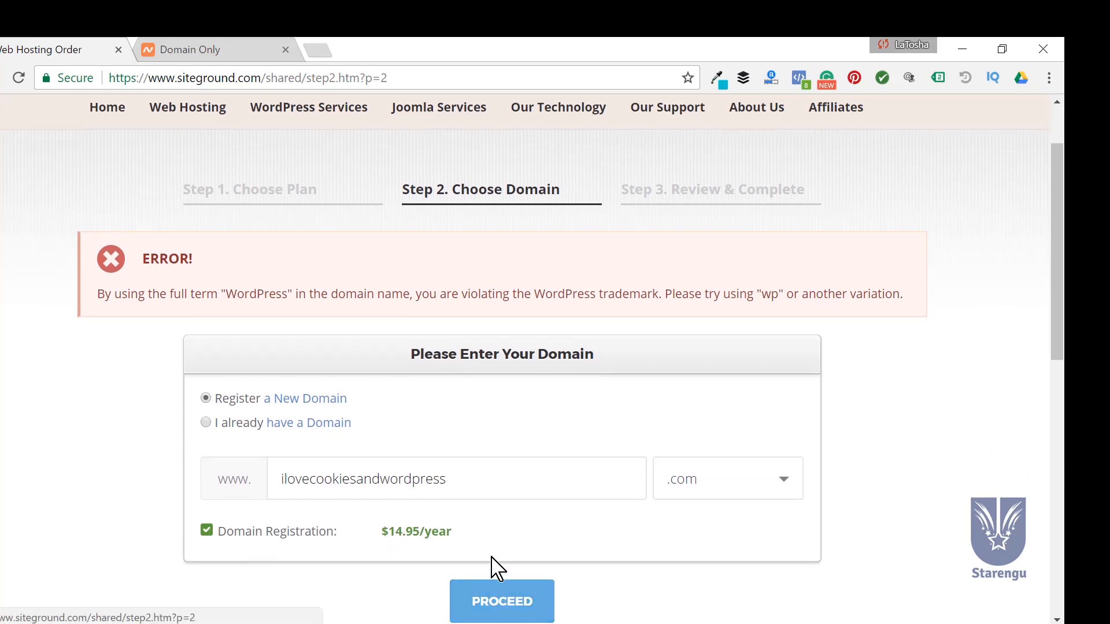
{"action": "left_click_drag", "start_coordinate": [386, 479], "coordinate": [466, 473]}
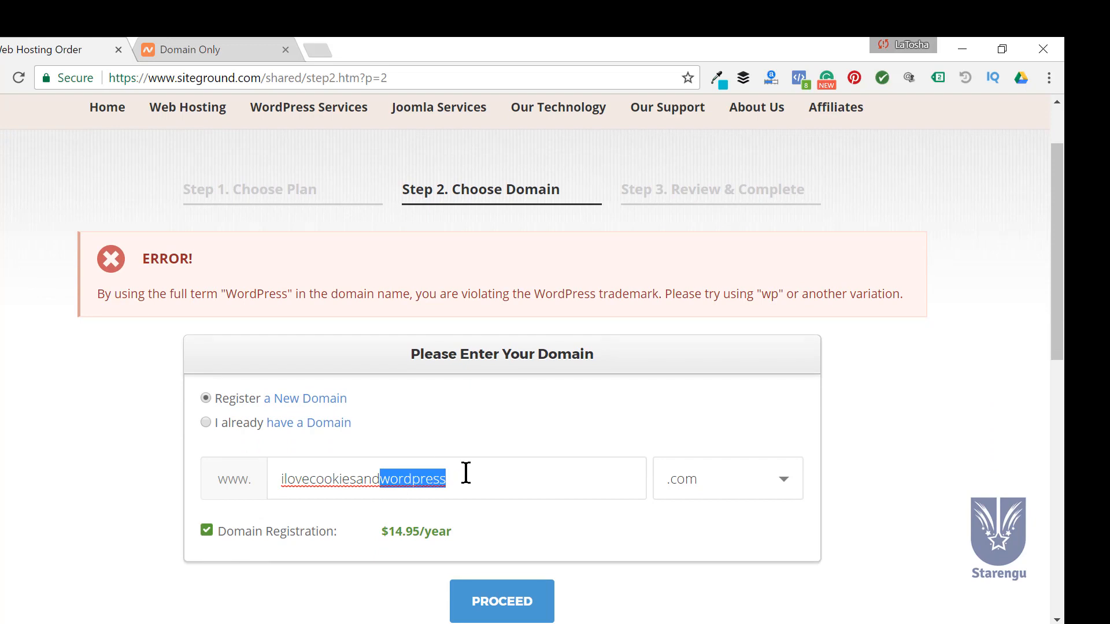
{"action": "type", "text": "choc"}
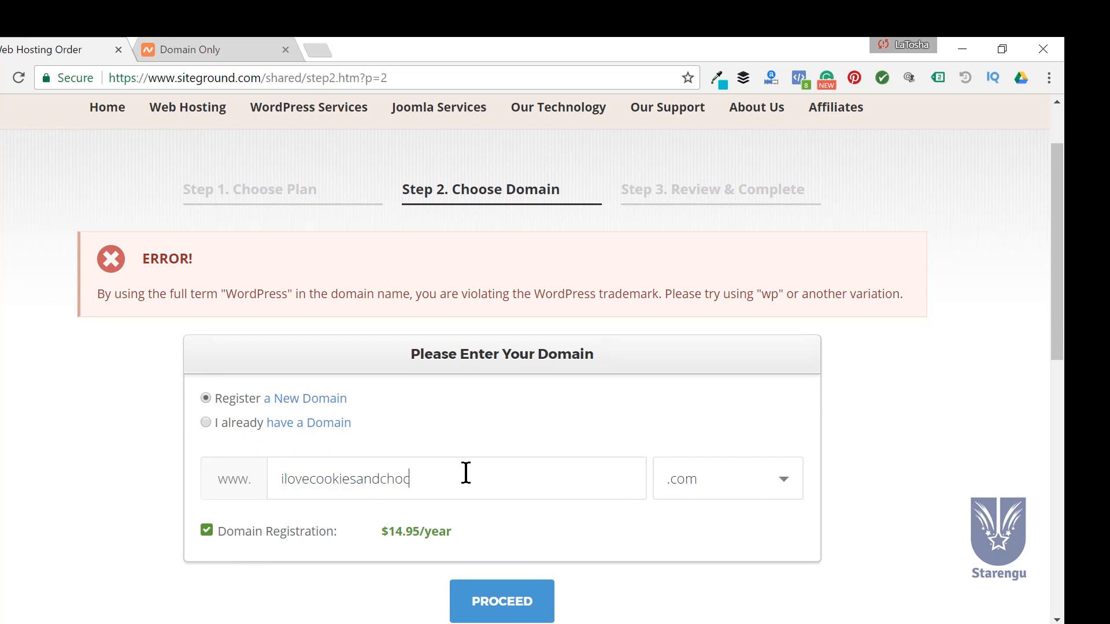
{"action": "type", "text": "olate"}
{"action": "left_click", "coordinate": [467, 606]}
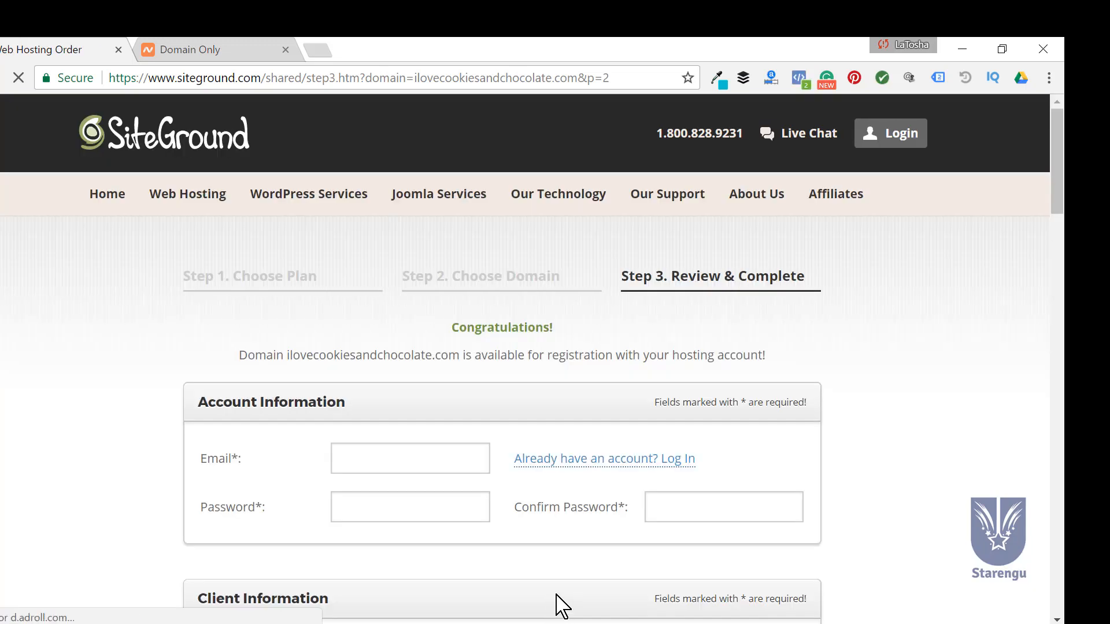
Scroll through the account, client, payment and purchase sections of the order form.
{"action": "scroll", "coordinate": [416, 485], "scroll_direction": "down", "scroll_amount": 1}
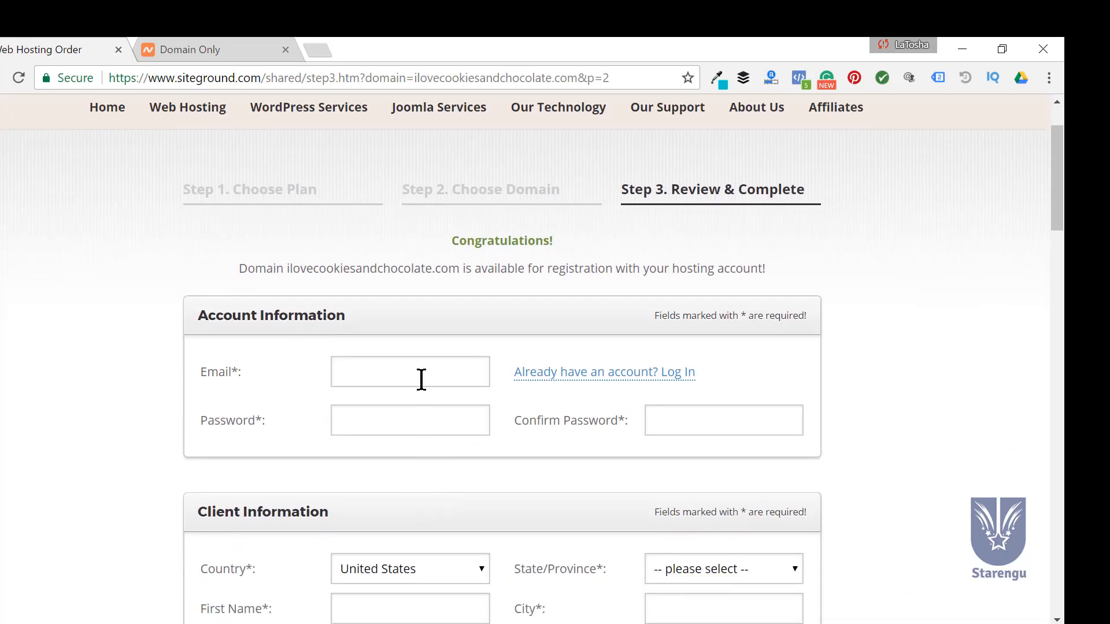
{"action": "scroll", "coordinate": [452, 430], "scroll_direction": "down", "scroll_amount": 3}
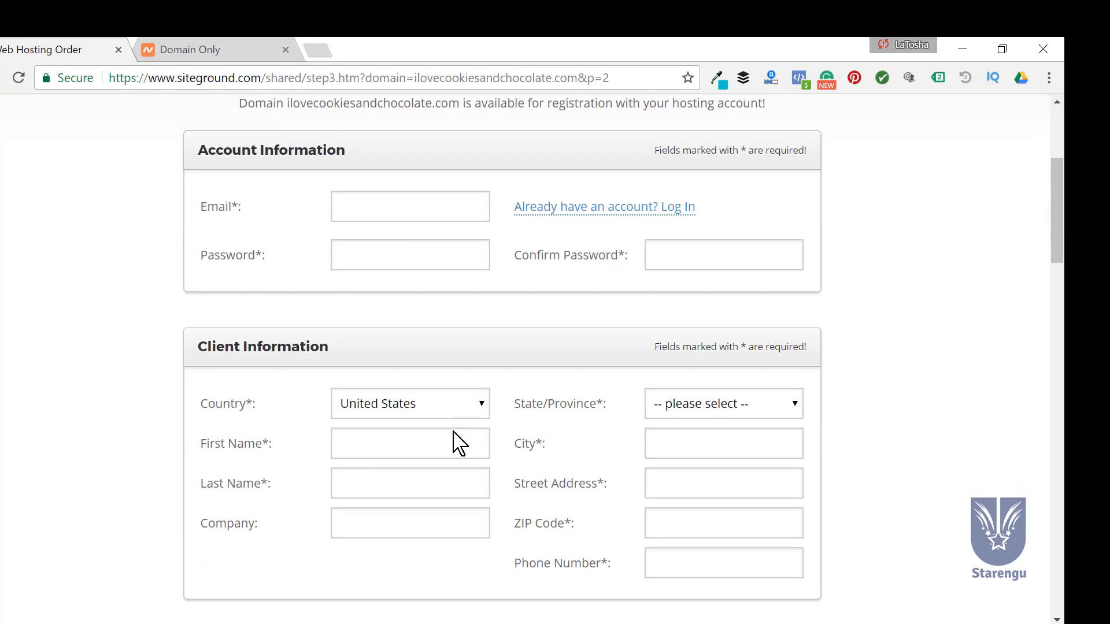
{"action": "scroll", "coordinate": [450, 442], "scroll_direction": "down", "scroll_amount": 3}
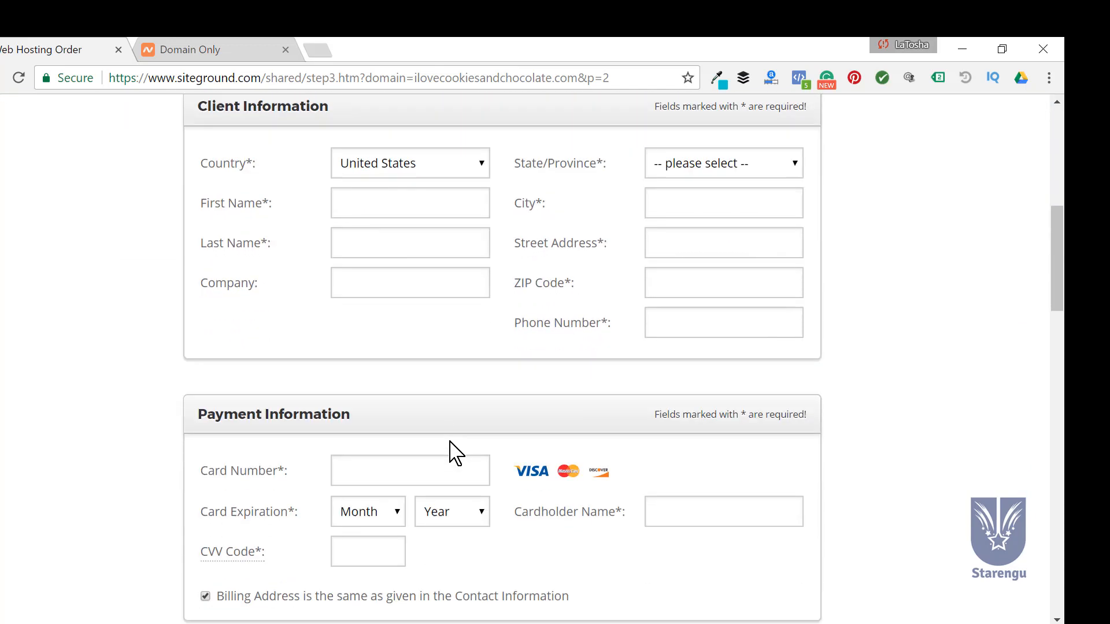
{"action": "scroll", "coordinate": [450, 442], "scroll_direction": "down", "scroll_amount": 1}
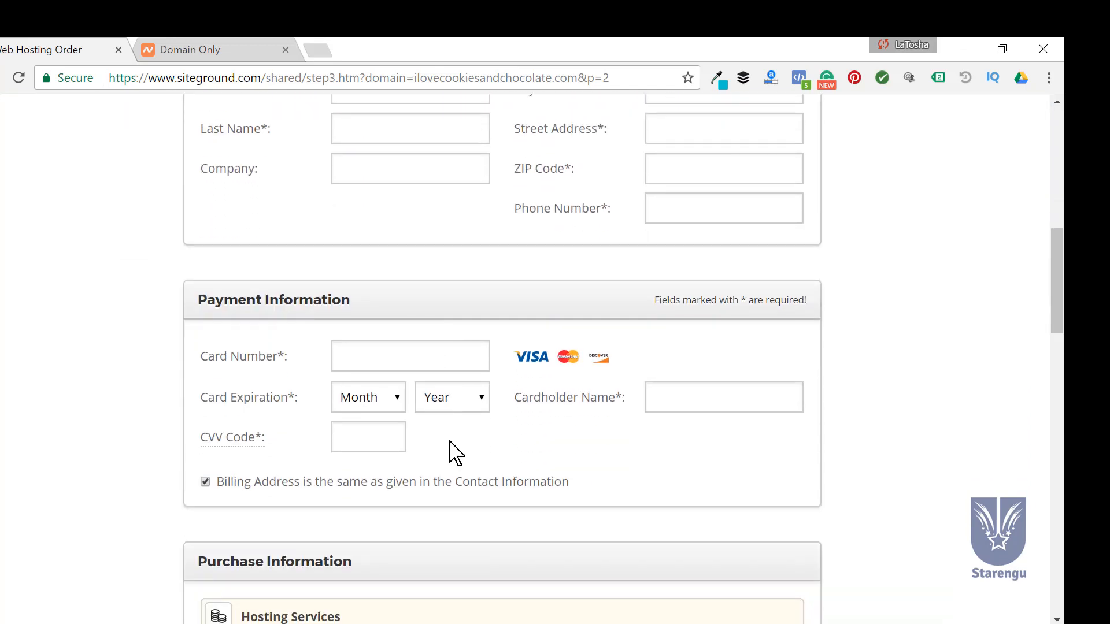
{"action": "scroll", "coordinate": [449, 441], "scroll_direction": "up", "scroll_amount": 2}
{"action": "scroll", "coordinate": [449, 441], "scroll_direction": "up", "scroll_amount": 2}
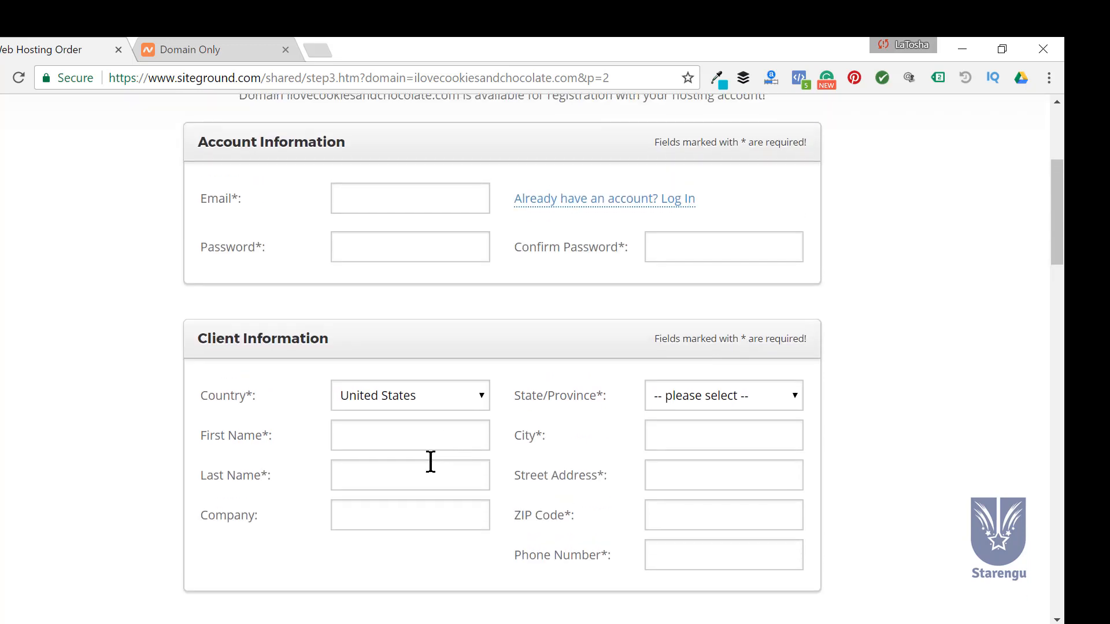
{"action": "scroll", "coordinate": [431, 459], "scroll_direction": "up", "scroll_amount": 2}
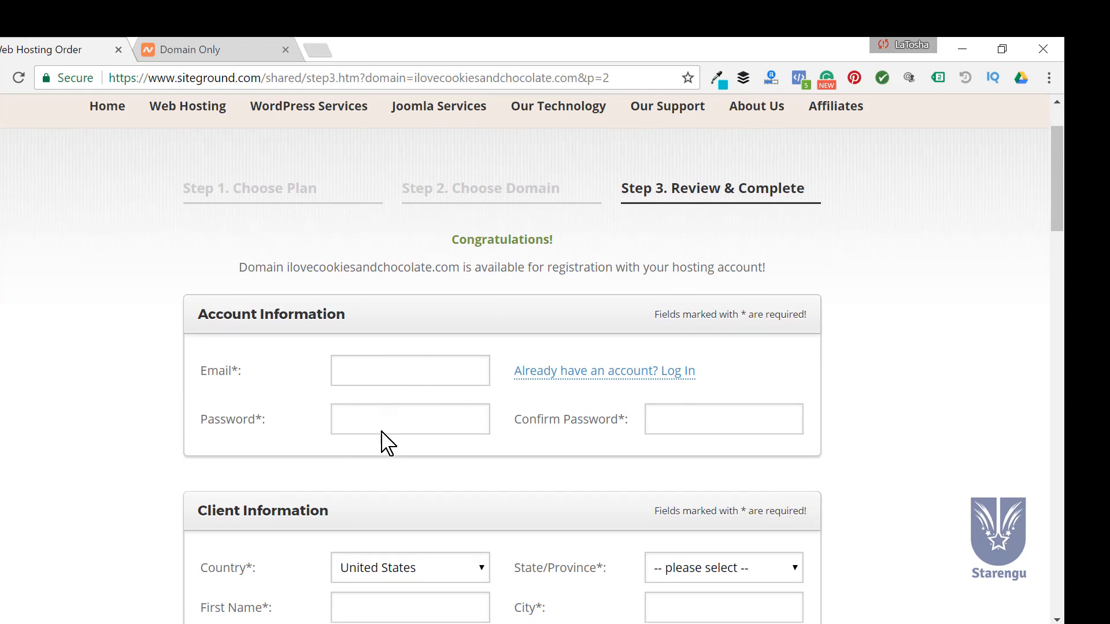
{"action": "scroll", "coordinate": [384, 440], "scroll_direction": "down", "scroll_amount": 3}
{"action": "scroll", "coordinate": [298, 341], "scroll_direction": "down", "scroll_amount": 6}
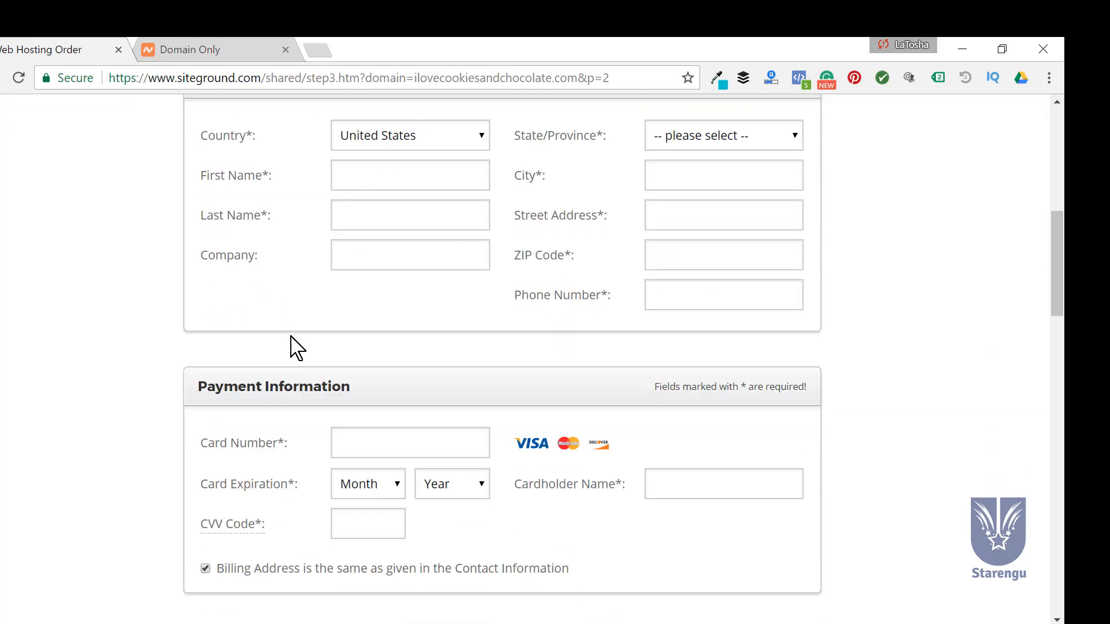
{"action": "scroll", "coordinate": [287, 349], "scroll_direction": "down", "scroll_amount": 7}
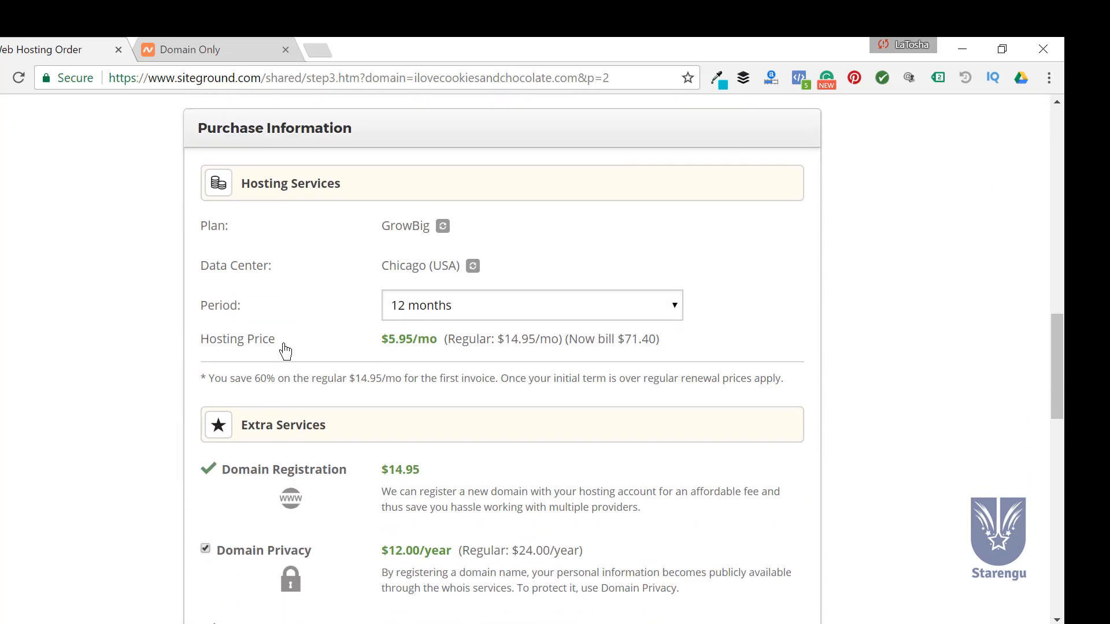
{"action": "scroll", "coordinate": [287, 352], "scroll_direction": "down", "scroll_amount": 2}
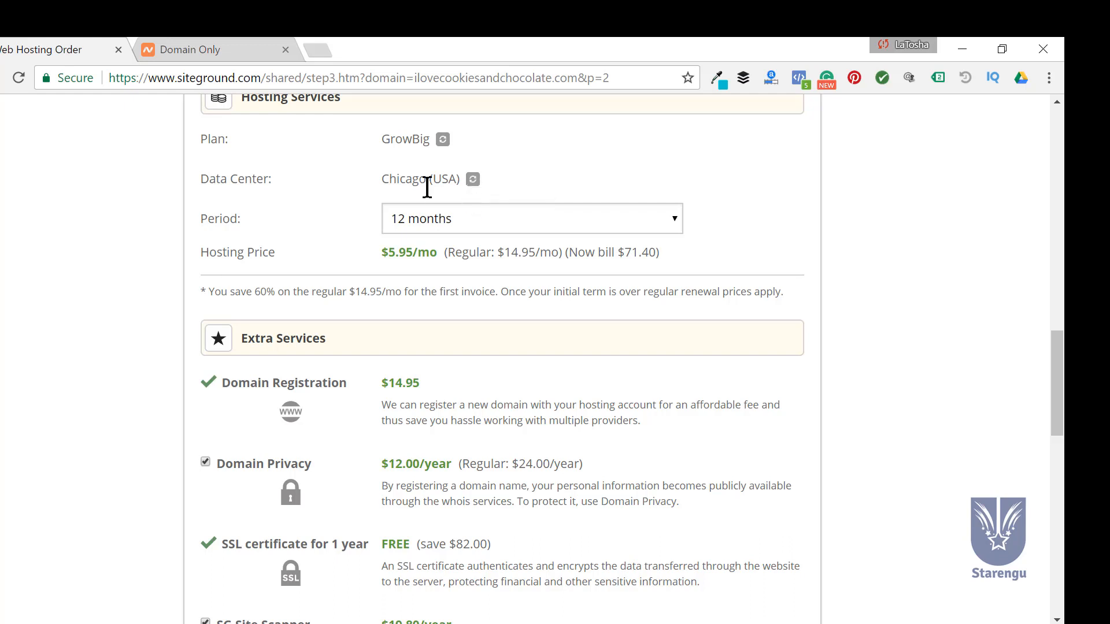
Review the available data center options for the hosting plan.
{"action": "left_click", "coordinate": [472, 180]}
{"action": "left_click", "coordinate": [475, 184]}
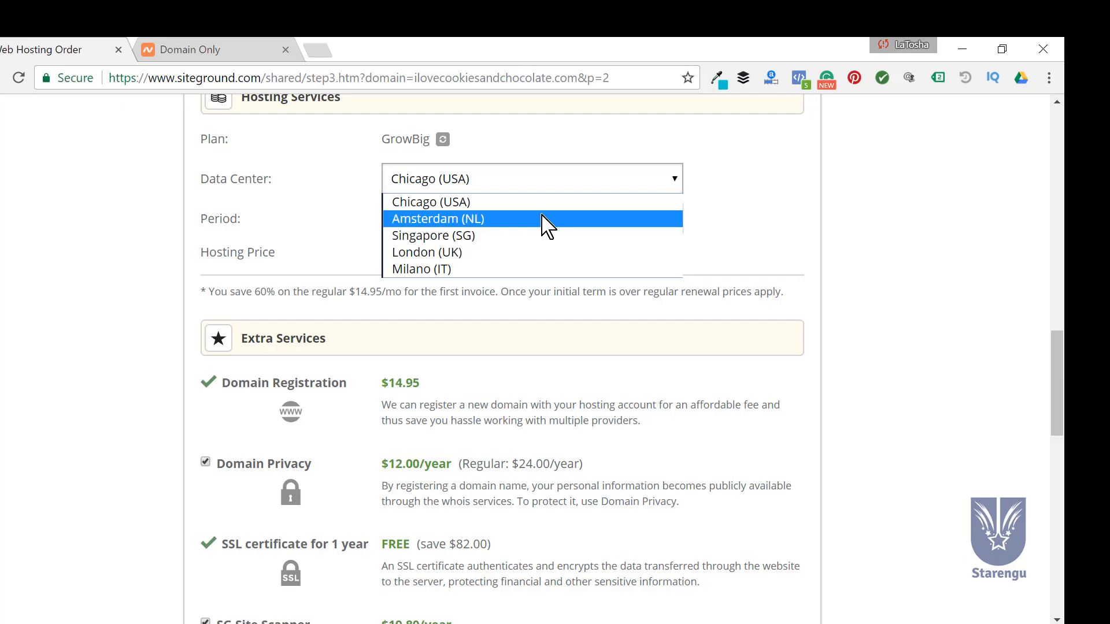
{"action": "left_click", "coordinate": [722, 220]}
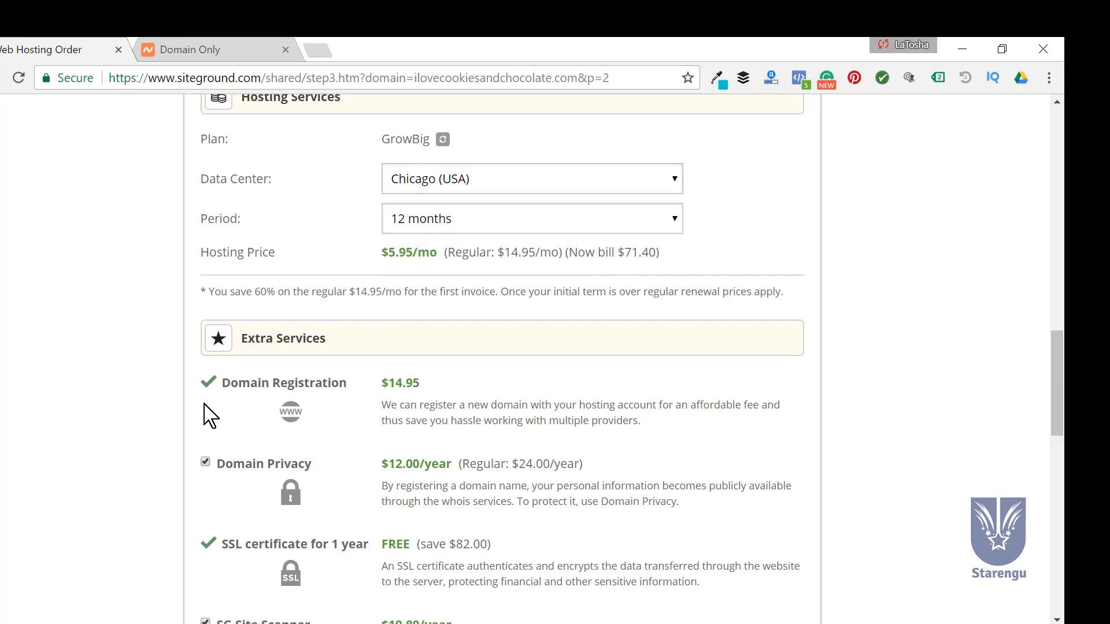
Uncheck the SG Site Scanner extra service.
{"action": "scroll", "coordinate": [211, 414], "scroll_direction": "down", "scroll_amount": 2}
{"action": "scroll", "coordinate": [228, 416], "scroll_direction": "down", "scroll_amount": 1}
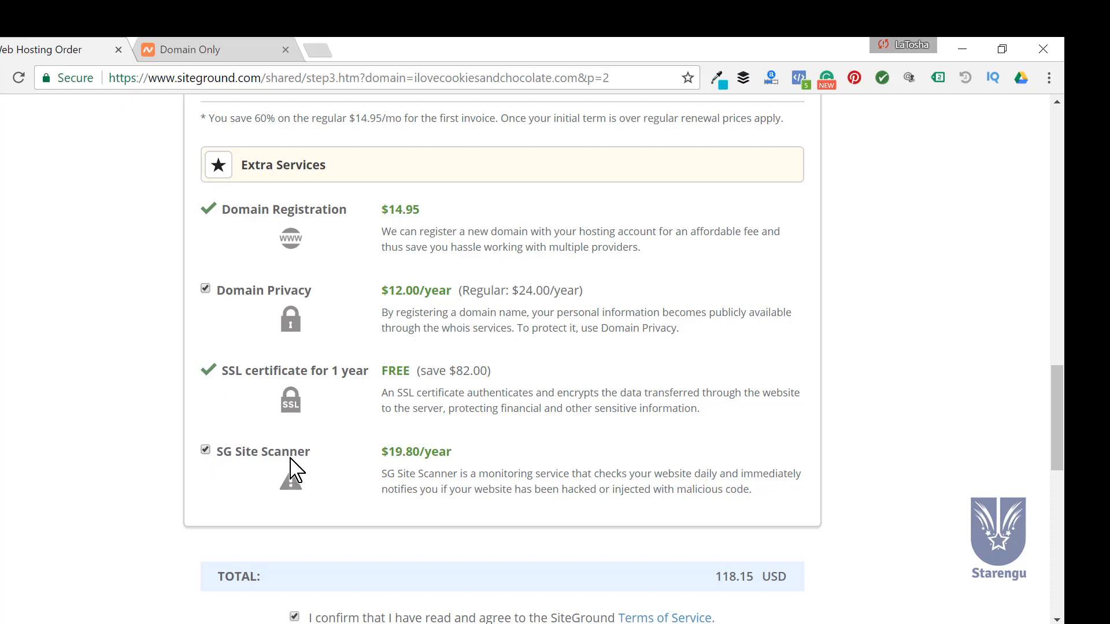
{"action": "left_click", "coordinate": [205, 450]}
Review the hosting period options, the order total and the rest of the order form.
{"action": "scroll", "coordinate": [362, 388], "scroll_direction": "up", "scroll_amount": 3}
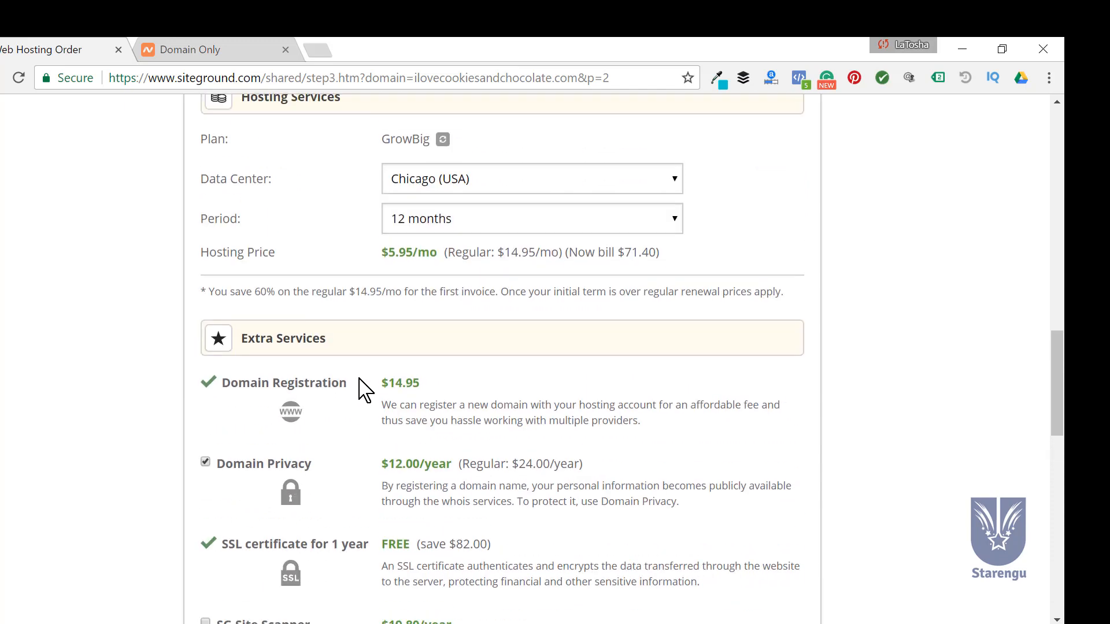
{"action": "left_click", "coordinate": [478, 223]}
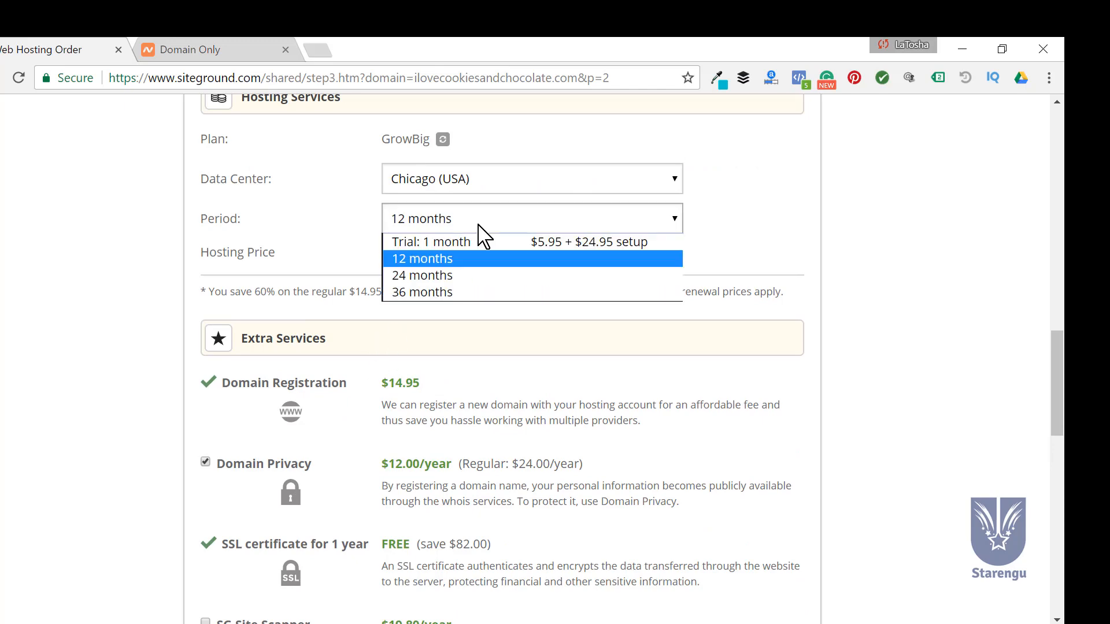
{"action": "left_click", "coordinate": [478, 223]}
{"action": "scroll", "coordinate": [242, 469], "scroll_direction": "down", "scroll_amount": 4}
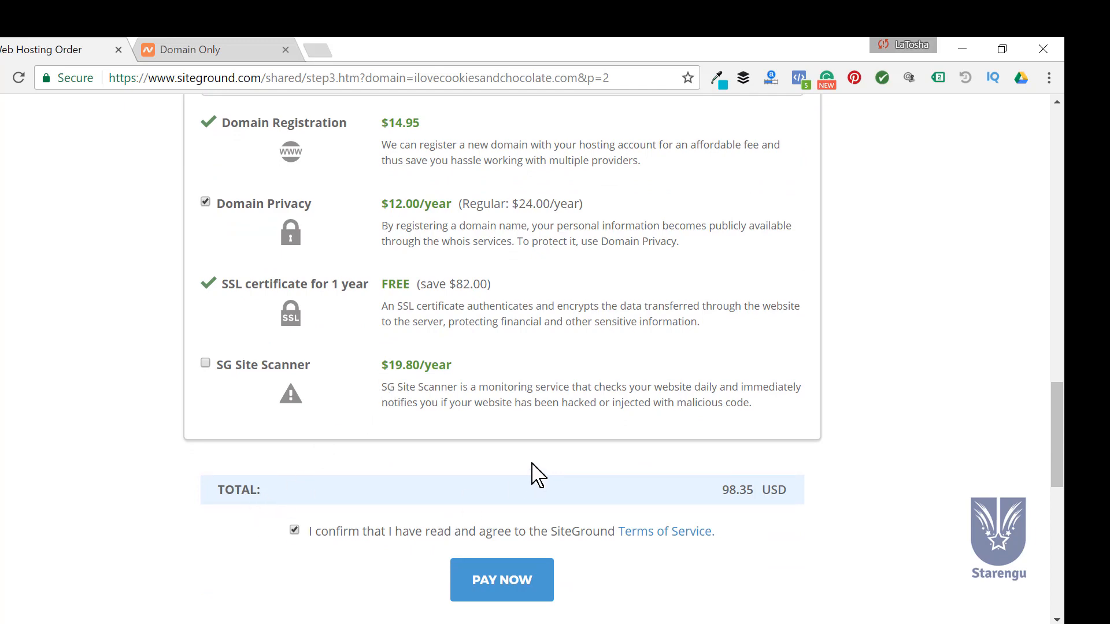
{"action": "scroll", "coordinate": [528, 468], "scroll_direction": "up", "scroll_amount": 3}
{"action": "scroll", "coordinate": [528, 468], "scroll_direction": "up", "scroll_amount": 12}
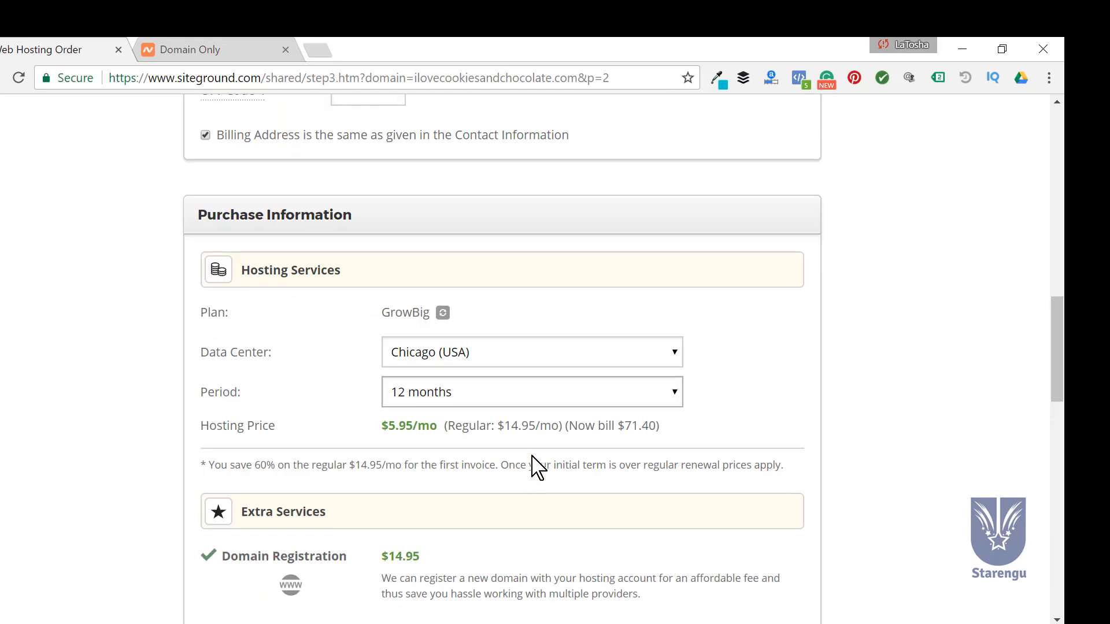
{"action": "scroll", "coordinate": [537, 465], "scroll_direction": "up", "scroll_amount": 7}
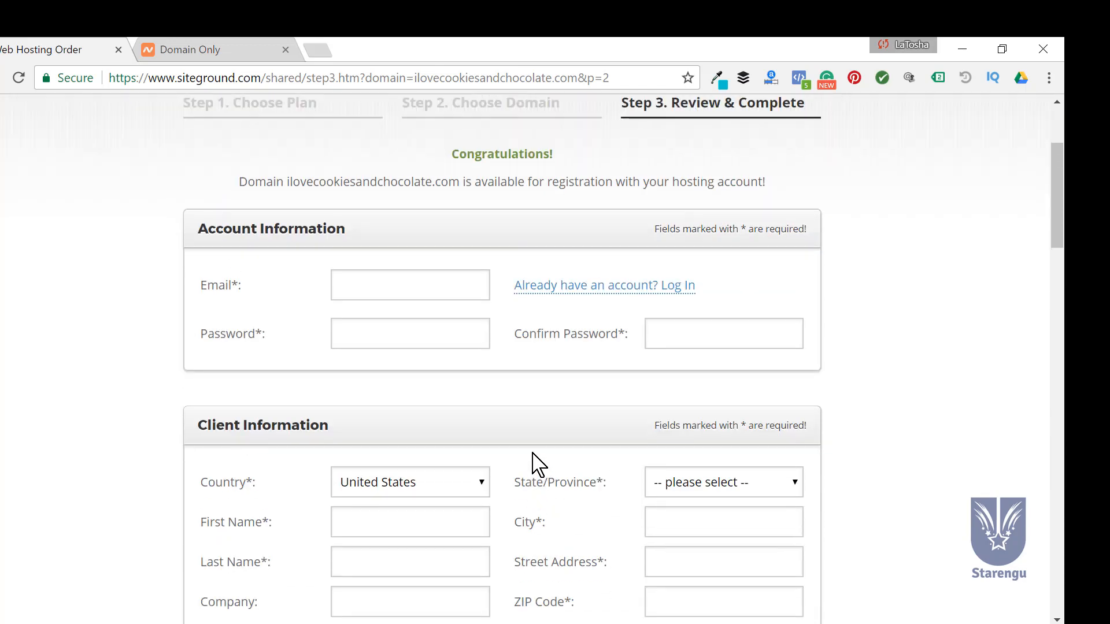
{"action": "scroll", "coordinate": [536, 458], "scroll_direction": "down", "scroll_amount": 3}
{"action": "scroll", "coordinate": [520, 442], "scroll_direction": "down", "scroll_amount": 15}
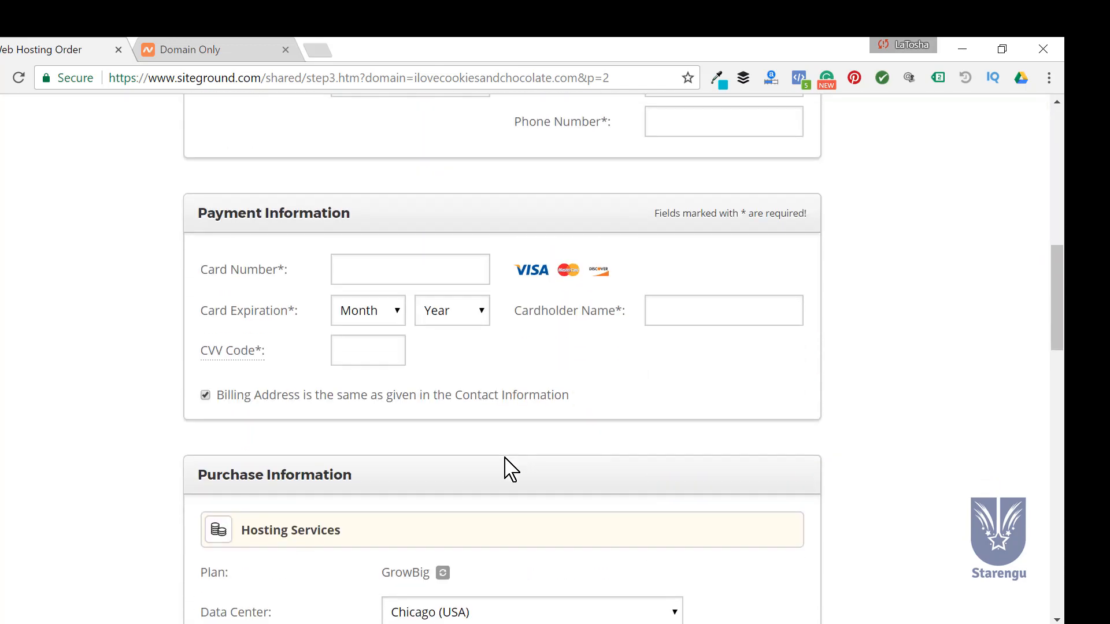
Review the order total, terms of service confirmation and Pay Now section at the end of the order form.
{"action": "scroll", "coordinate": [513, 454], "scroll_direction": "down", "scroll_amount": 1}
{"action": "scroll", "coordinate": [509, 457], "scroll_direction": "down", "scroll_amount": 4}
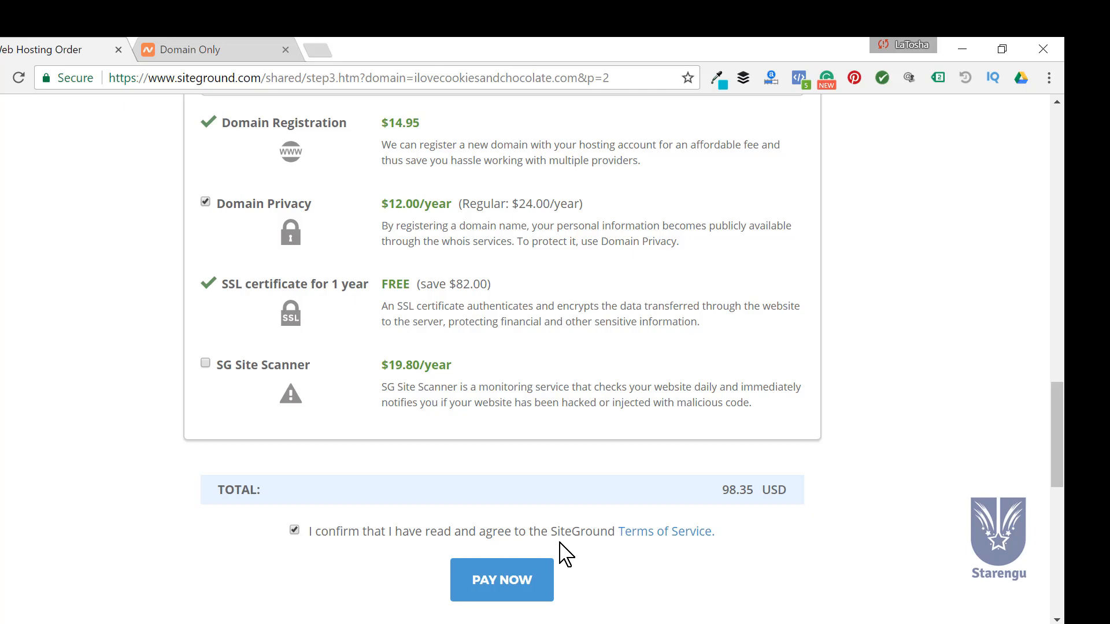
{"action": "scroll", "coordinate": [556, 552], "scroll_direction": "up", "scroll_amount": 20}
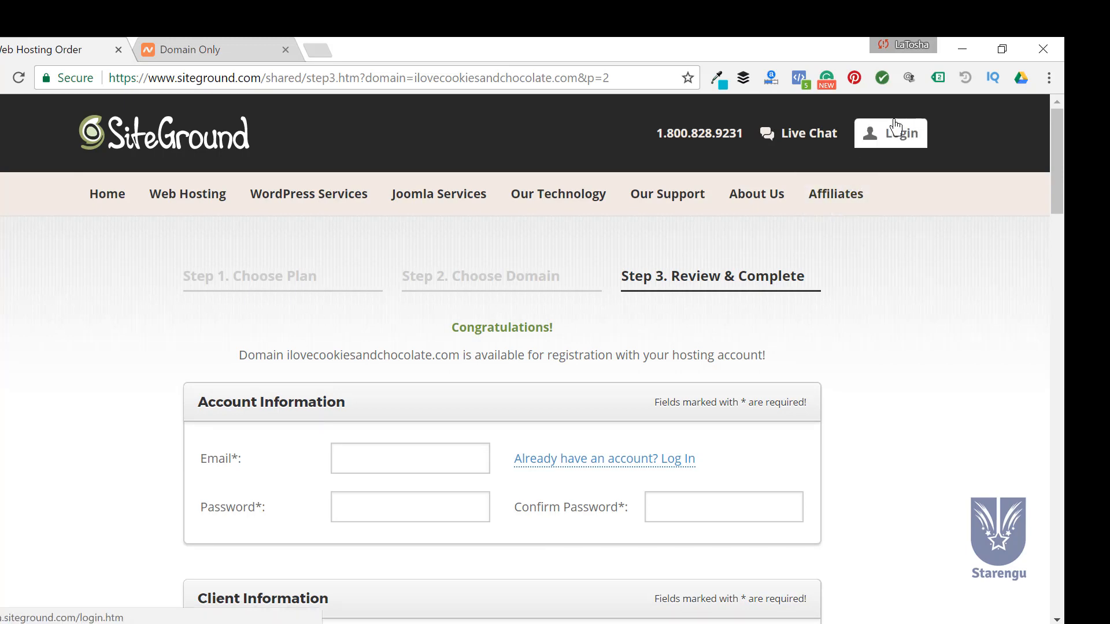
Go to the SiteGround home page, log in to the user area and open the hosting account's cPanel.
{"action": "left_click", "coordinate": [149, 143]}
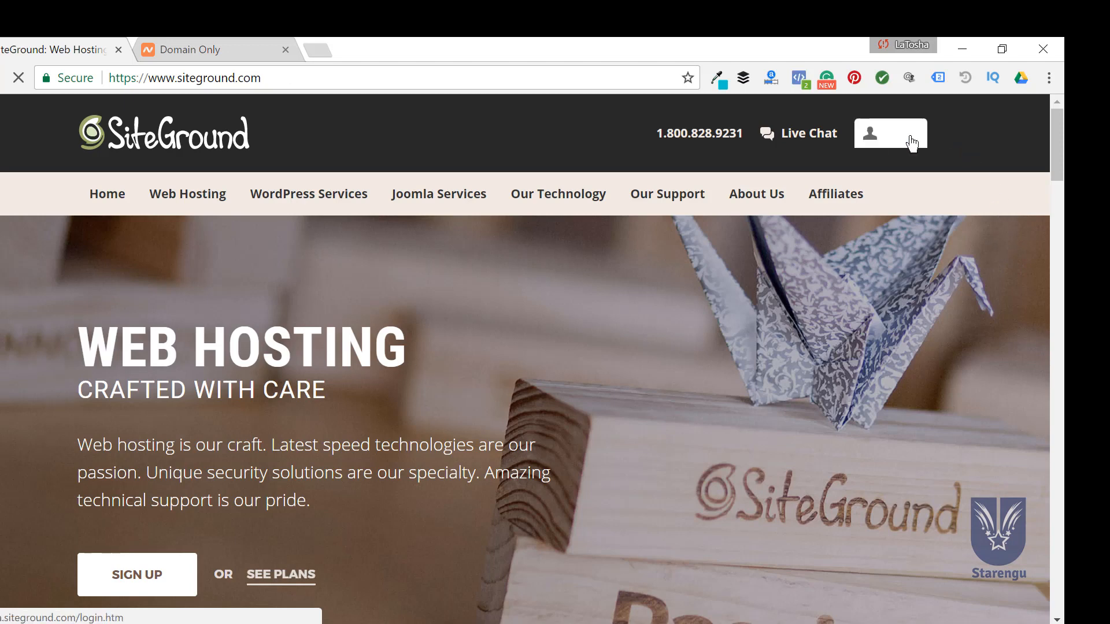
{"action": "left_click", "coordinate": [910, 139]}
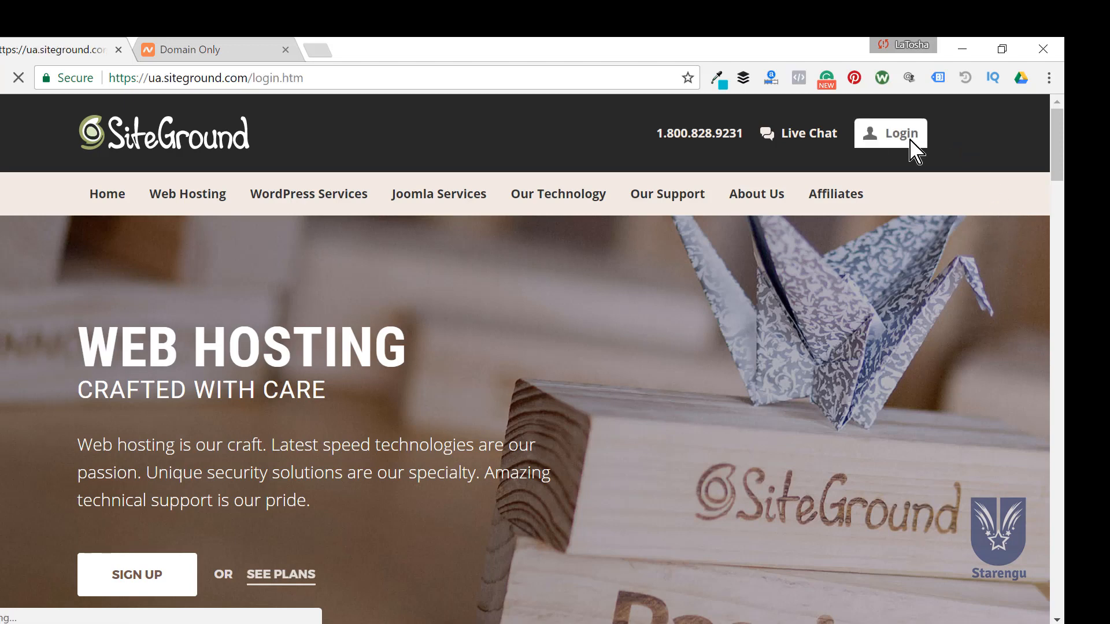
{"action": "left_click", "coordinate": [520, 391]}
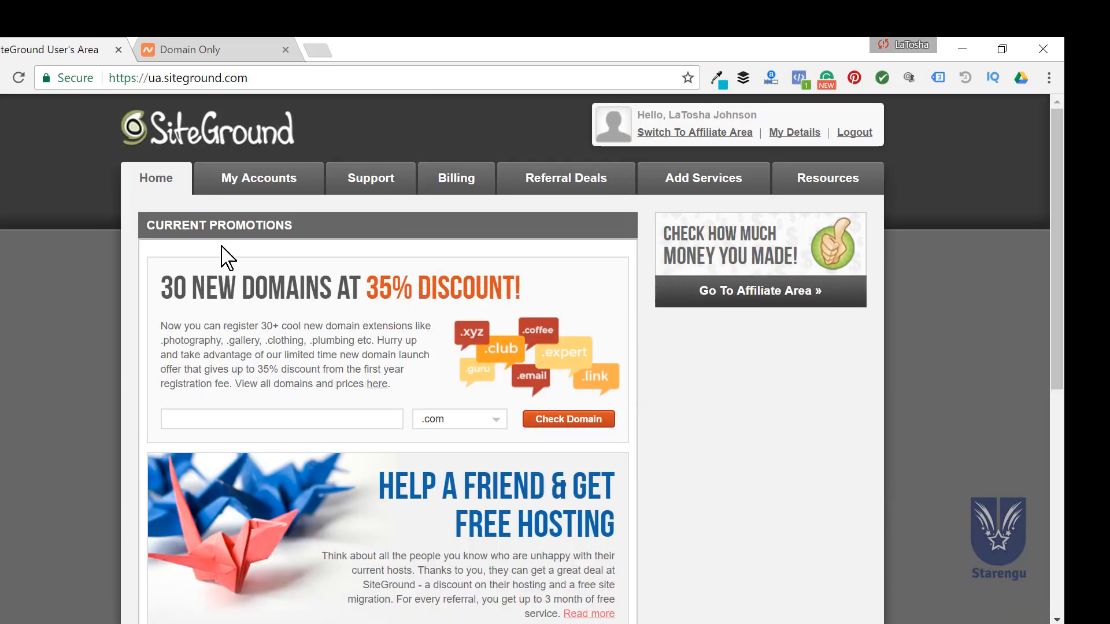
{"action": "left_click", "coordinate": [283, 189]}
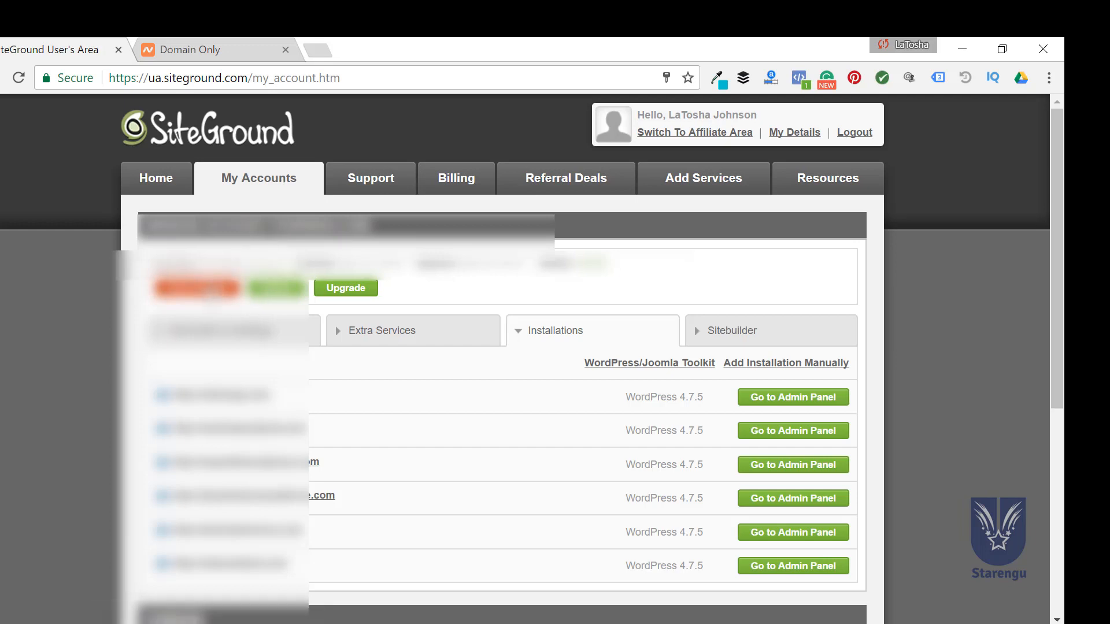
{"action": "left_click", "coordinate": [212, 291]}
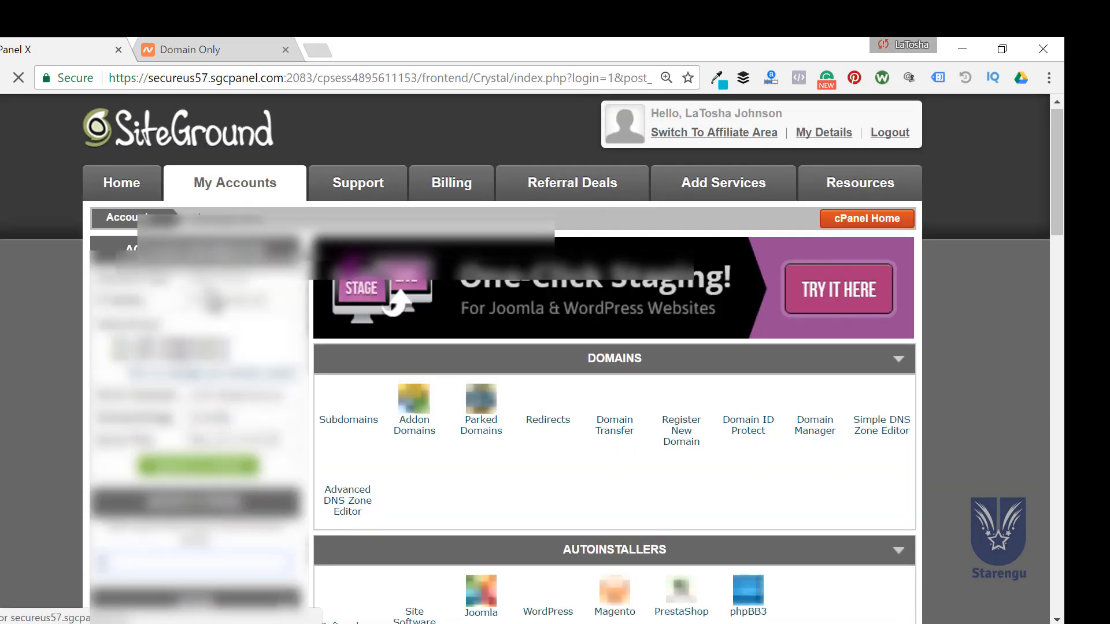
Open the WordPress autoinstaller from the cPanel autoinstallers section.
{"action": "scroll", "coordinate": [483, 344], "scroll_direction": "down", "scroll_amount": 3}
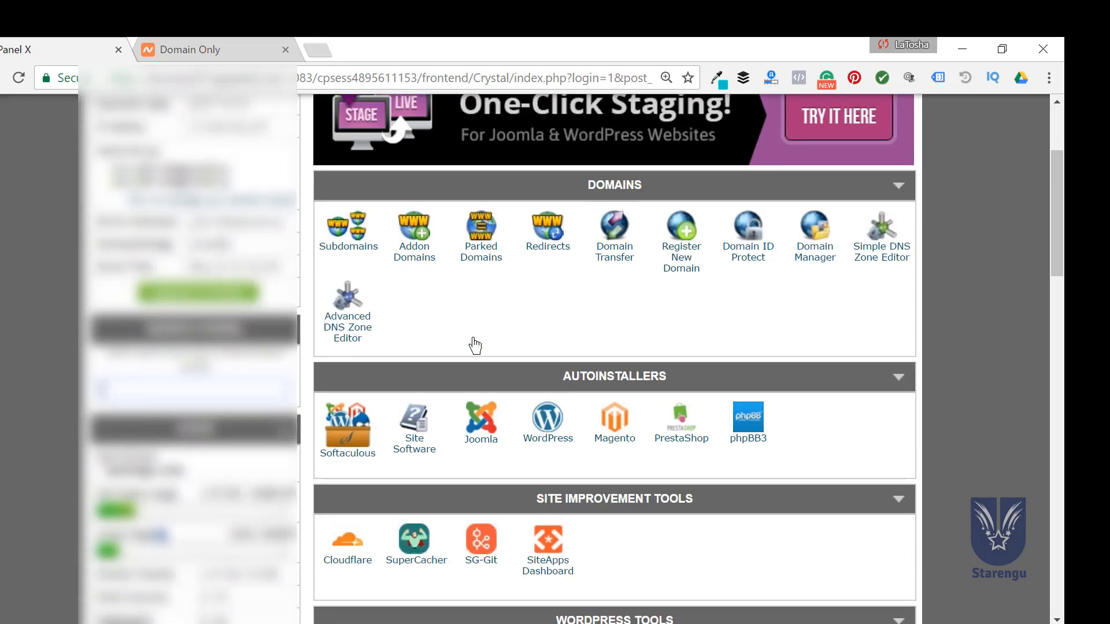
{"action": "scroll", "coordinate": [475, 345], "scroll_direction": "down", "scroll_amount": 7}
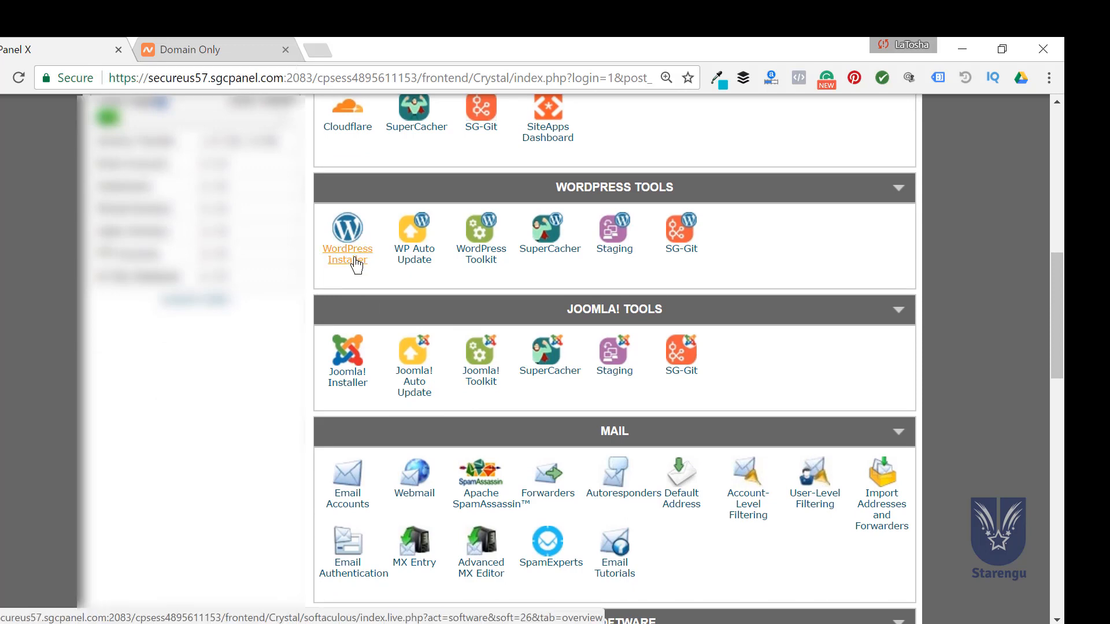
{"action": "scroll", "coordinate": [351, 264], "scroll_direction": "up", "scroll_amount": 2}
{"action": "scroll", "coordinate": [352, 265], "scroll_direction": "up", "scroll_amount": 2}
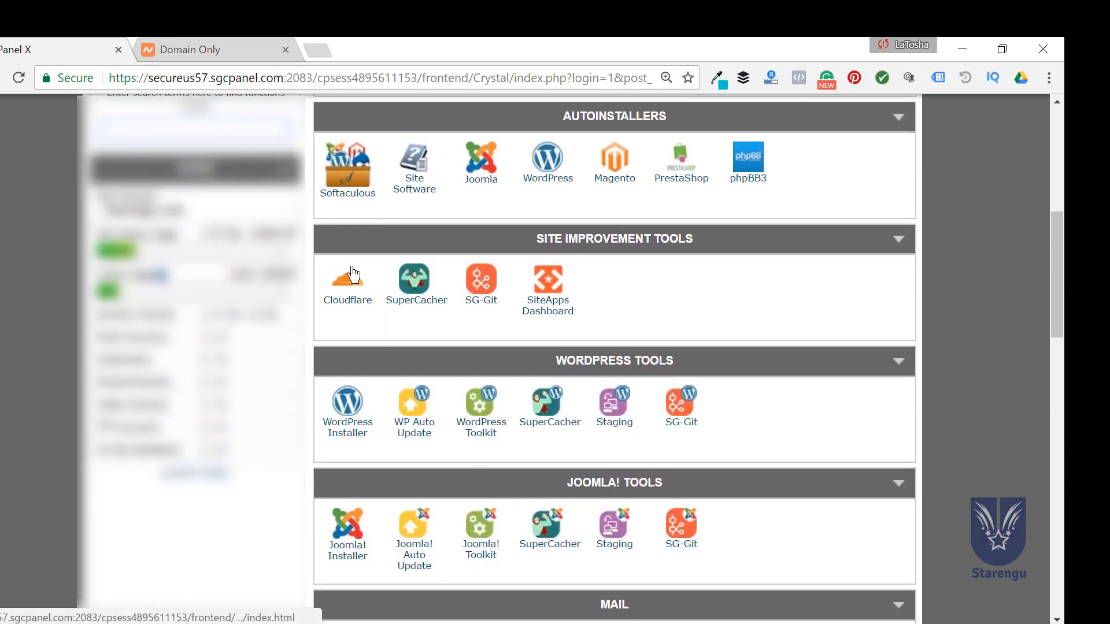
{"action": "scroll", "coordinate": [353, 273], "scroll_direction": "up", "scroll_amount": 2}
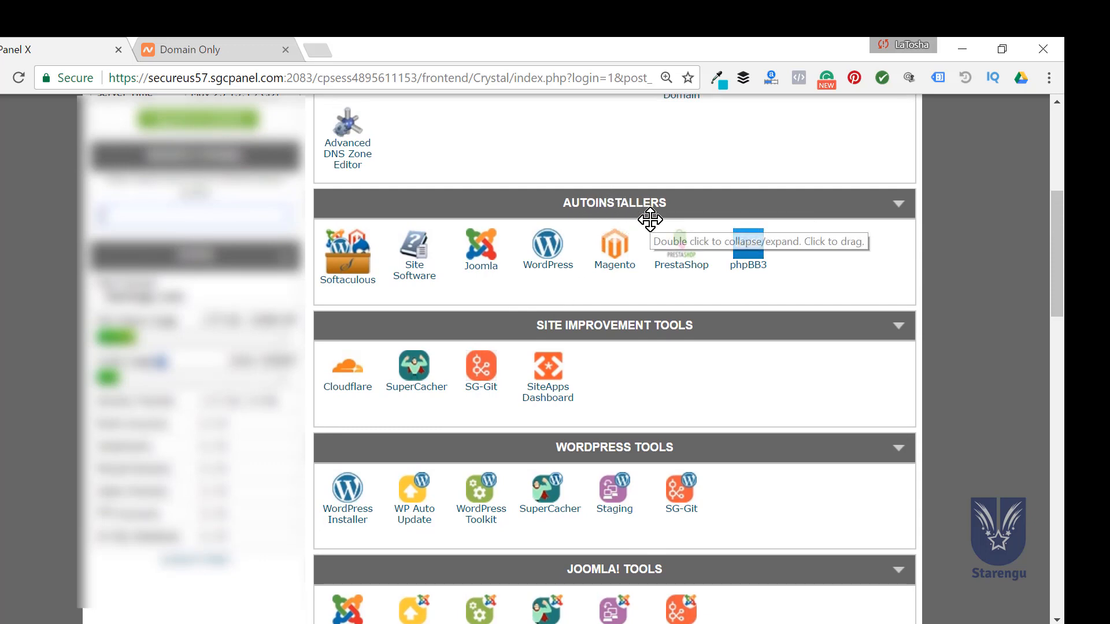
{"action": "left_click", "coordinate": [544, 267]}
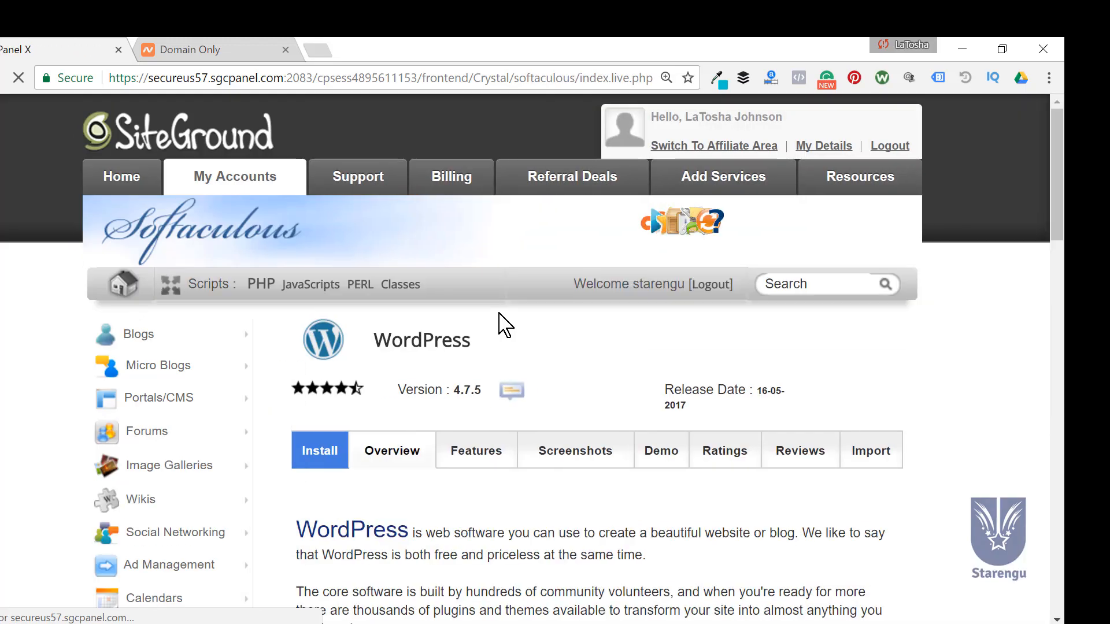
Start a new WordPress installation from the Softaculous WordPress overview page.
{"action": "scroll", "coordinate": [495, 321], "scroll_direction": "down", "scroll_amount": 5}
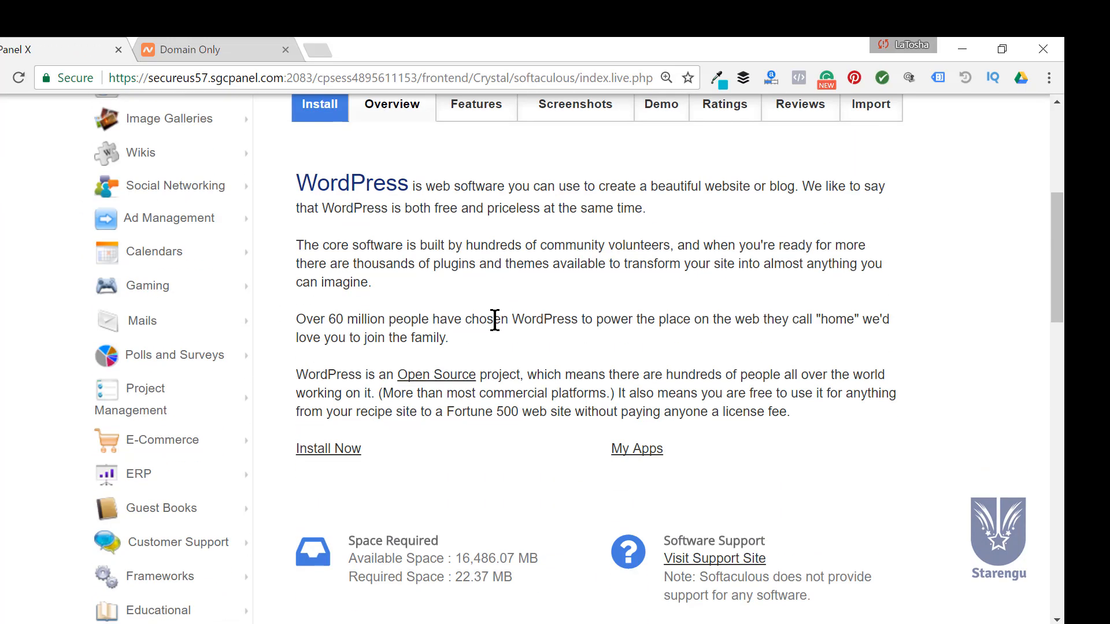
{"action": "scroll", "coordinate": [495, 322], "scroll_direction": "down", "scroll_amount": 2}
{"action": "scroll", "coordinate": [335, 387], "scroll_direction": "down", "scroll_amount": 1}
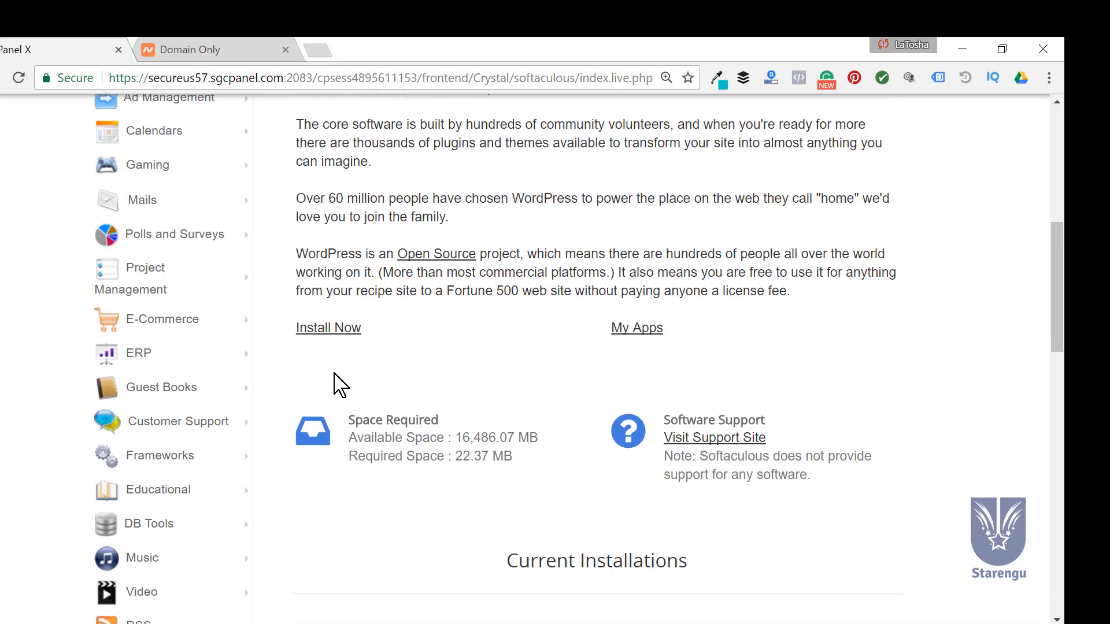
{"action": "scroll", "coordinate": [343, 382], "scroll_direction": "down", "scroll_amount": 3}
{"action": "scroll", "coordinate": [344, 379], "scroll_direction": "up", "scroll_amount": 3}
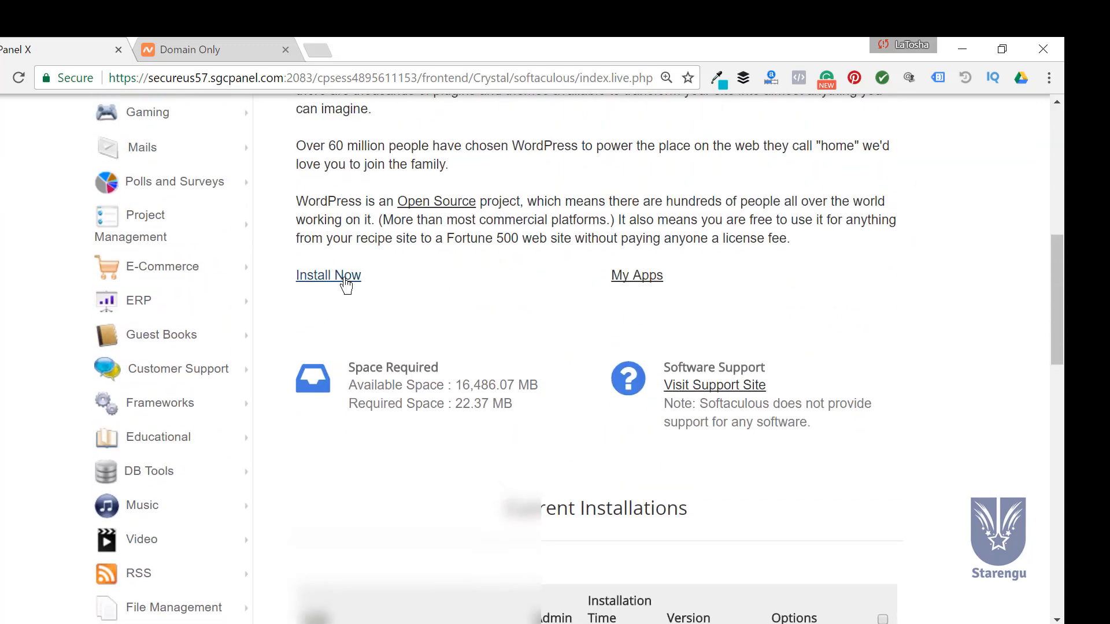
{"action": "left_click", "coordinate": [345, 278]}
{"action": "scroll", "coordinate": [436, 331], "scroll_direction": "up", "scroll_amount": 3}
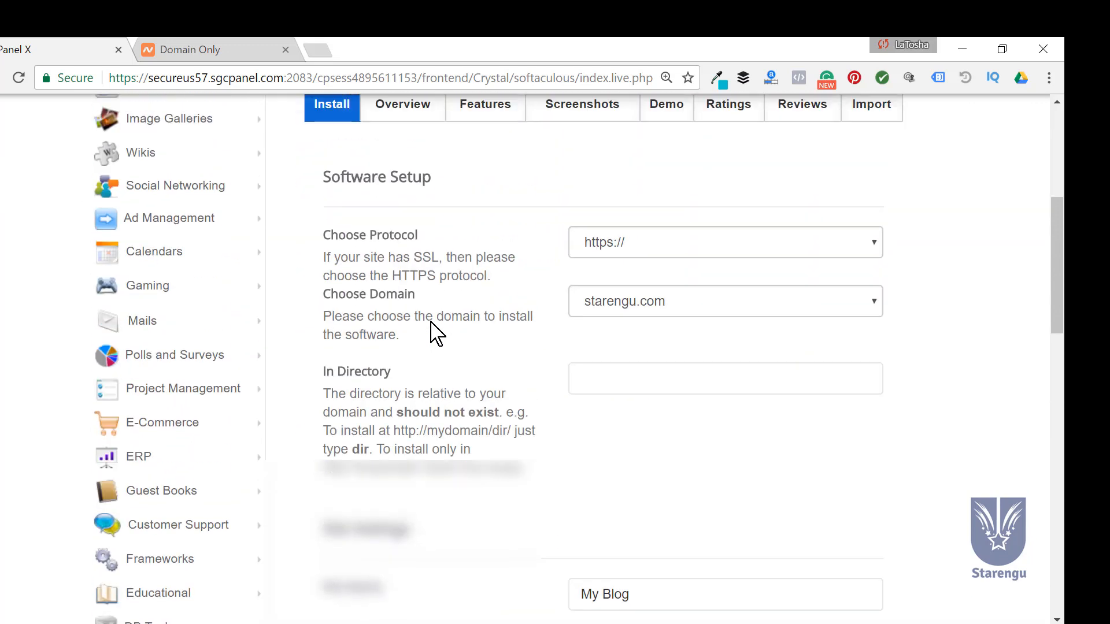
{"action": "left_click", "coordinate": [651, 257]}
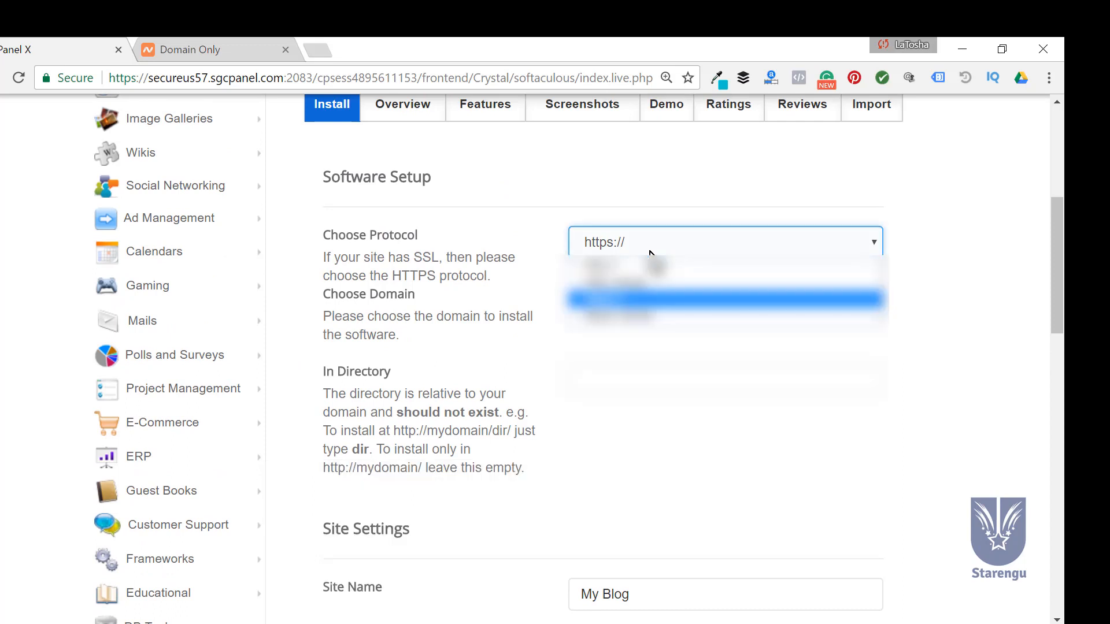
{"action": "left_click", "coordinate": [636, 266]}
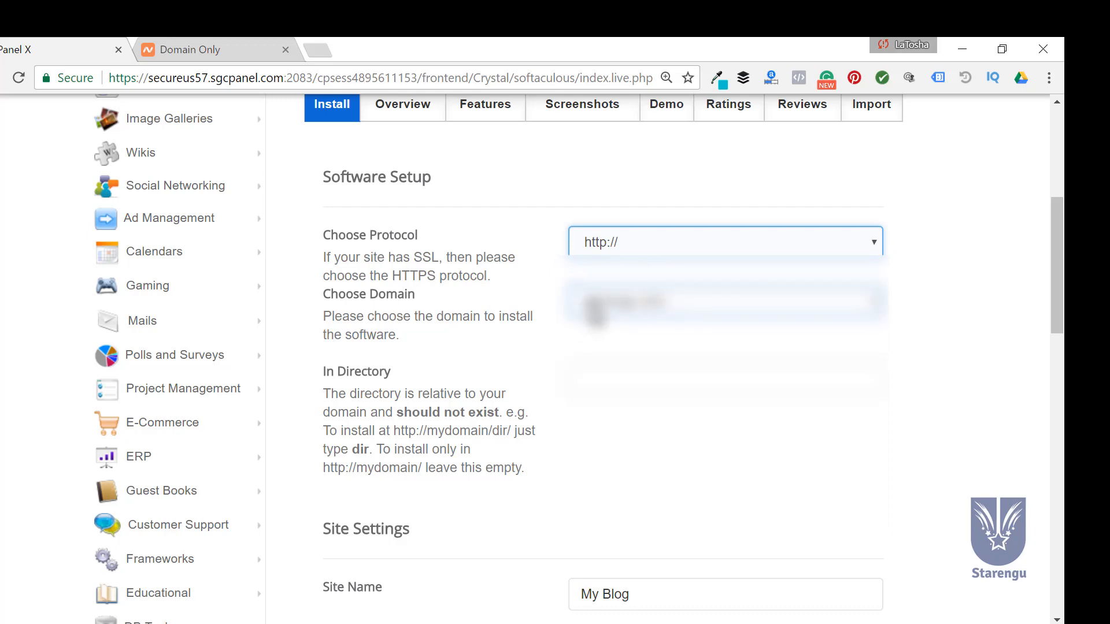
{"action": "left_click", "coordinate": [593, 308]}
{"action": "left_click", "coordinate": [593, 308]}
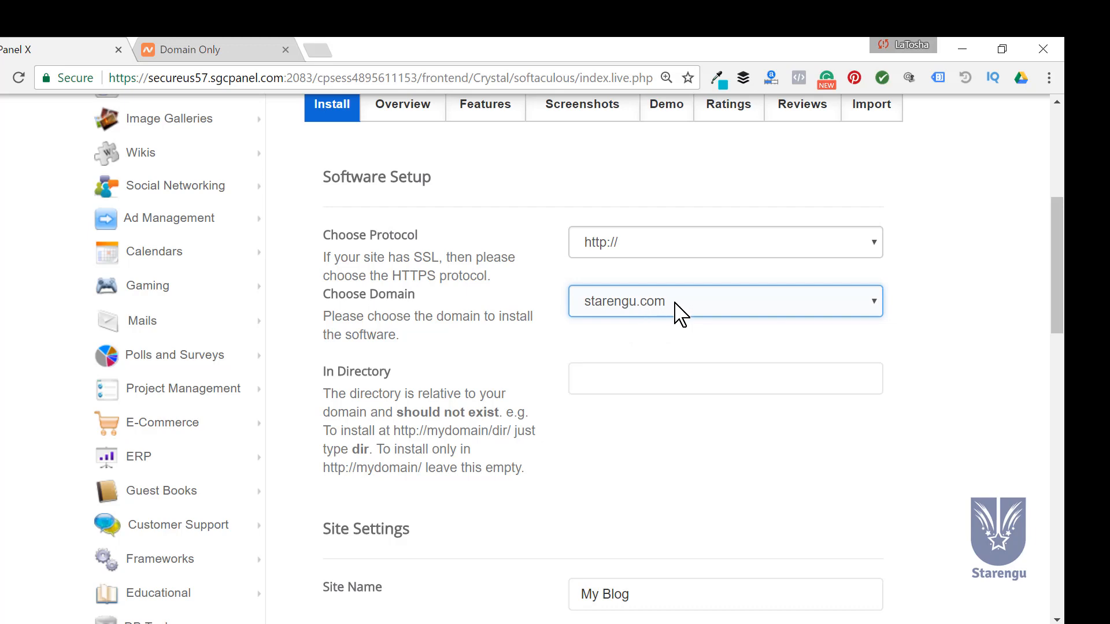
Review the site settings, admin account, language, plugin and theme options of the WordPress install form.
{"action": "scroll", "coordinate": [627, 352], "scroll_direction": "down", "scroll_amount": 2}
{"action": "scroll", "coordinate": [630, 361], "scroll_direction": "down", "scroll_amount": 3}
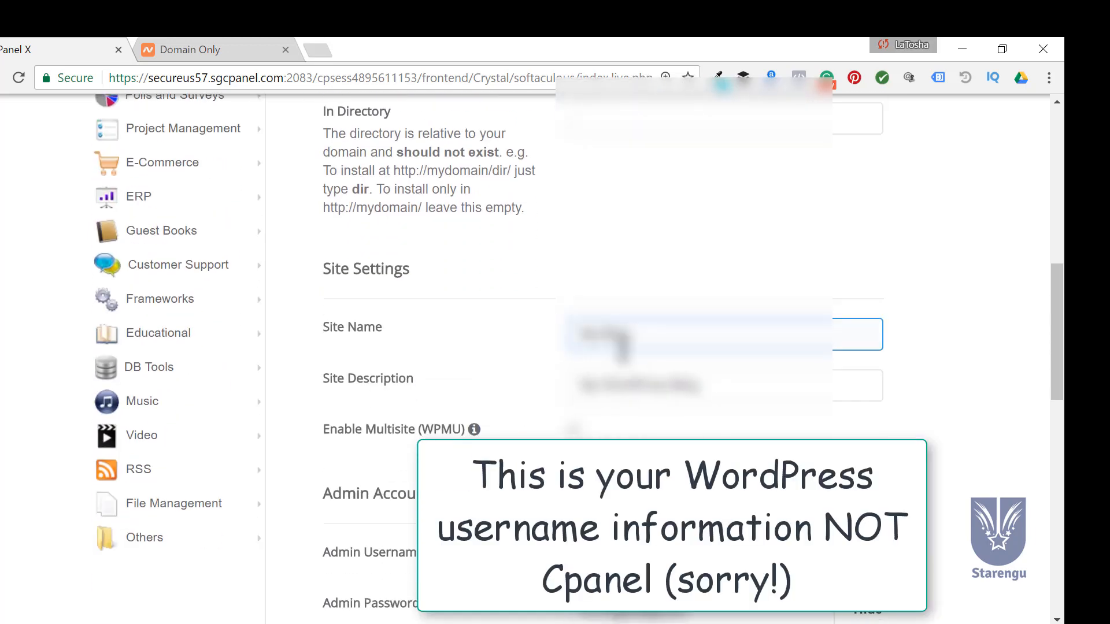
{"action": "scroll", "coordinate": [630, 362], "scroll_direction": "up", "scroll_amount": 2}
{"action": "scroll", "coordinate": [627, 370], "scroll_direction": "down", "scroll_amount": 3}
{"action": "scroll", "coordinate": [627, 381], "scroll_direction": "down", "scroll_amount": 3}
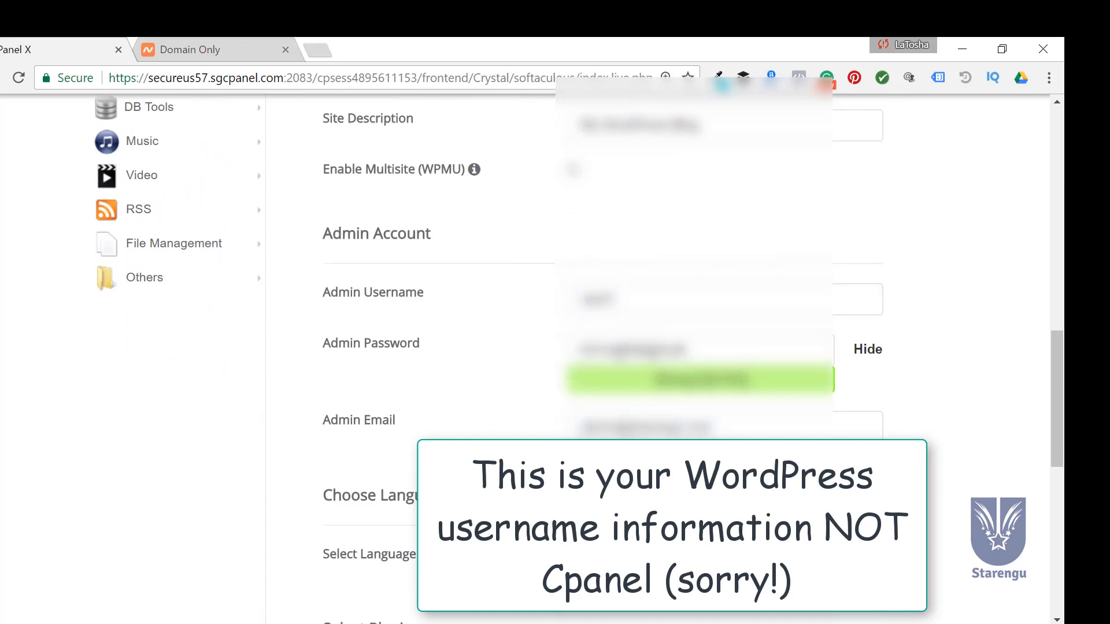
{"action": "scroll", "coordinate": [658, 358], "scroll_direction": "down", "scroll_amount": 2}
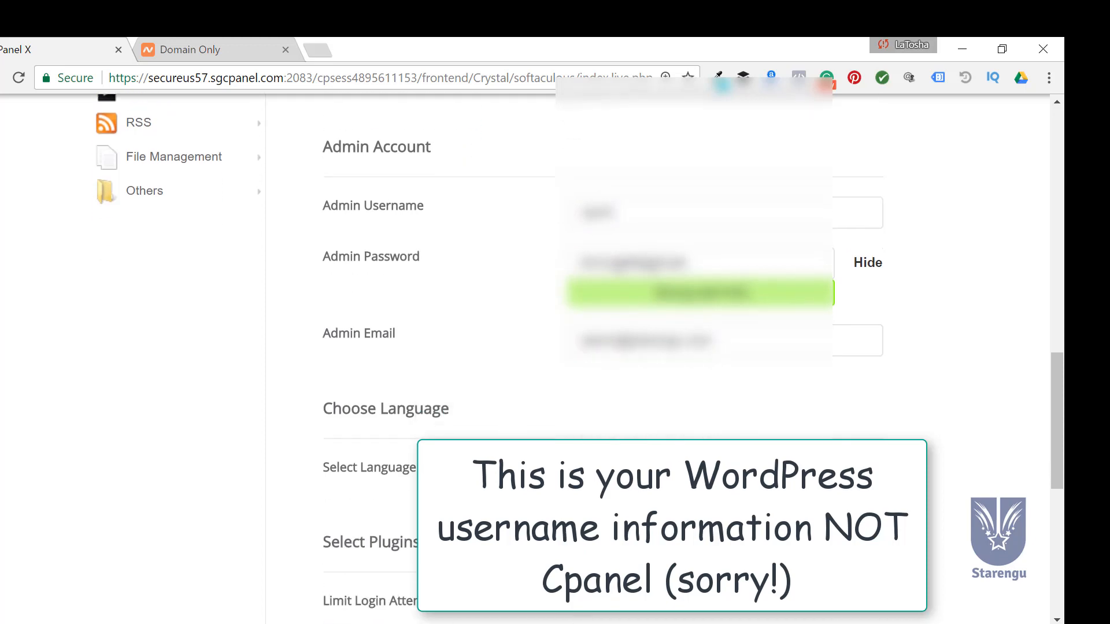
{"action": "scroll", "coordinate": [658, 358], "scroll_direction": "down", "scroll_amount": 6}
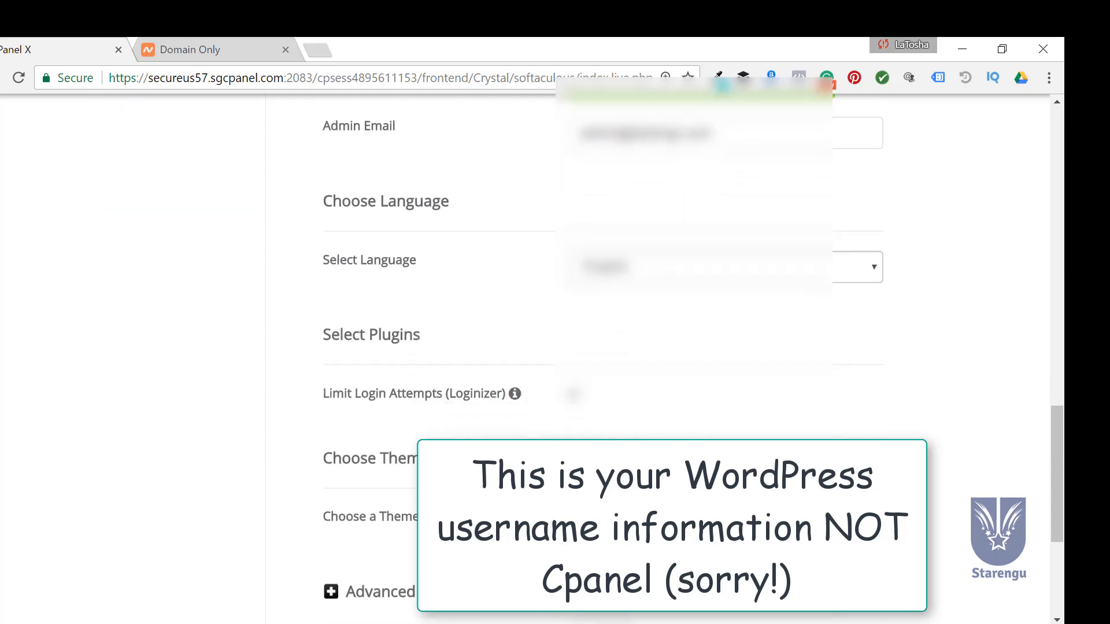
{"action": "scroll", "coordinate": [657, 359], "scroll_direction": "up", "scroll_amount": 7}
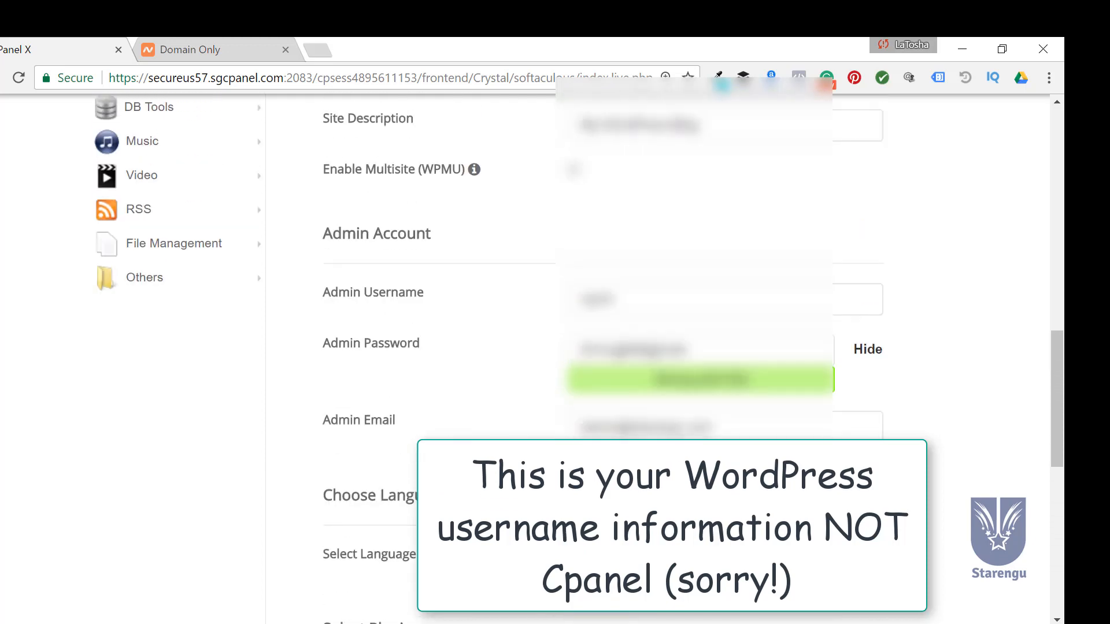
{"action": "scroll", "coordinate": [658, 358], "scroll_direction": "down", "scroll_amount": 3}
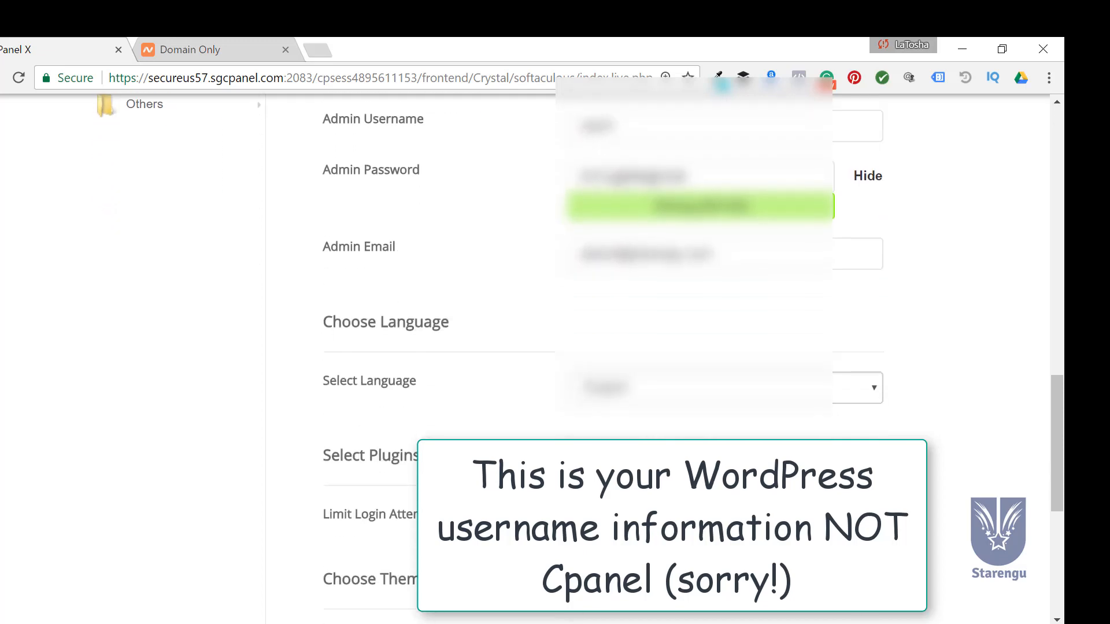
{"action": "scroll", "coordinate": [658, 358], "scroll_direction": "up", "scroll_amount": 6}
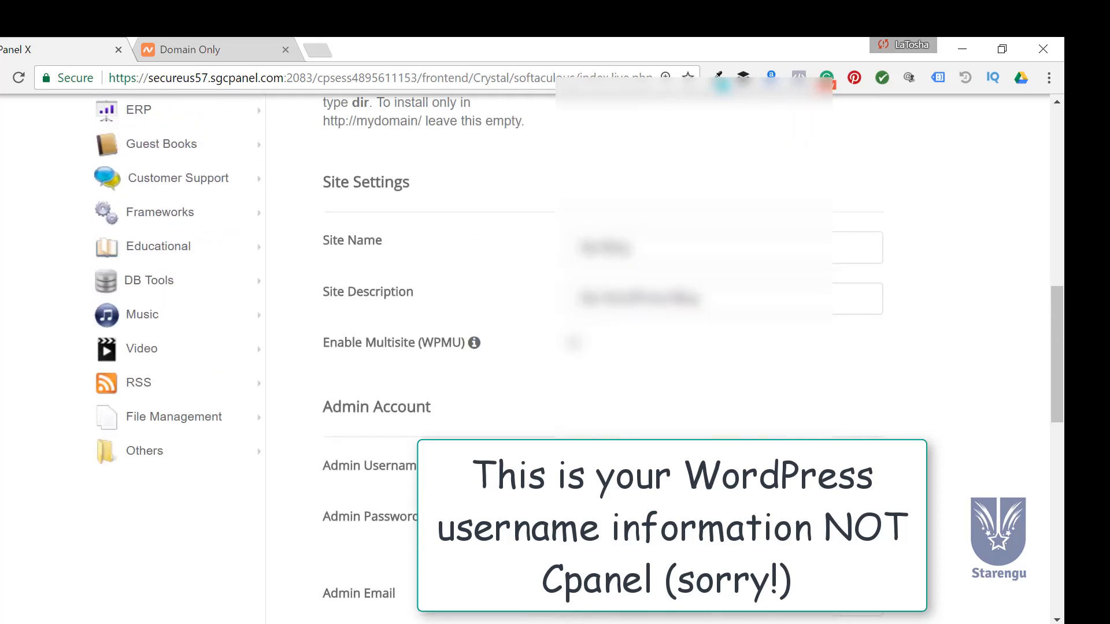
{"action": "scroll", "coordinate": [658, 358], "scroll_direction": "down", "scroll_amount": 2}
{"action": "scroll", "coordinate": [486, 475], "scroll_direction": "down", "scroll_amount": 9}
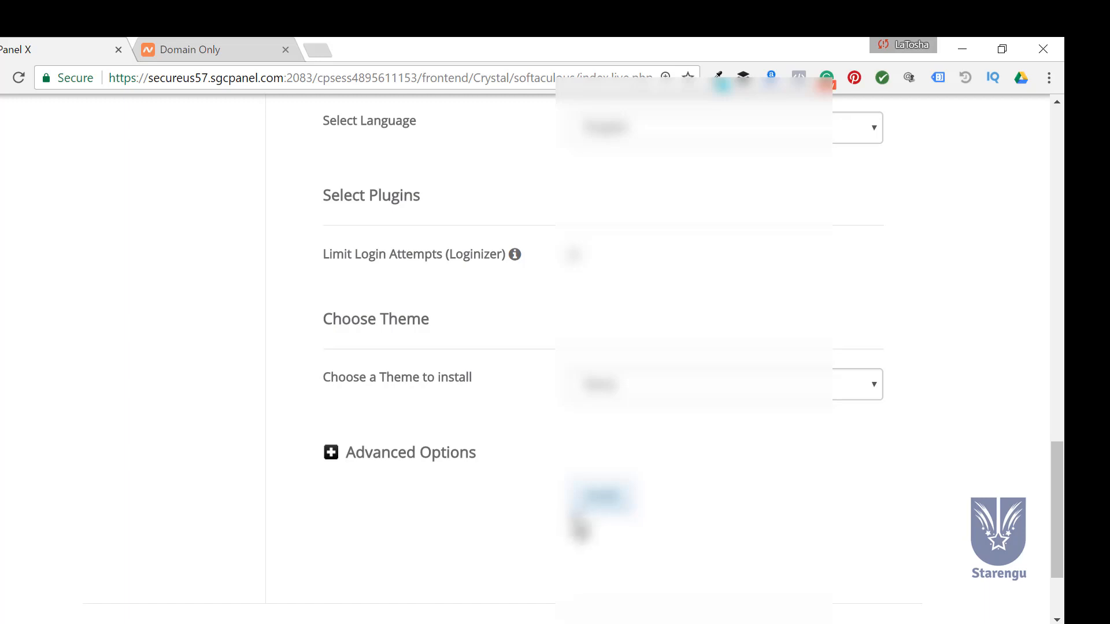
{"action": "scroll", "coordinate": [585, 544], "scroll_direction": "up", "scroll_amount": 1}
{"action": "scroll", "coordinate": [583, 539], "scroll_direction": "up", "scroll_amount": 1}
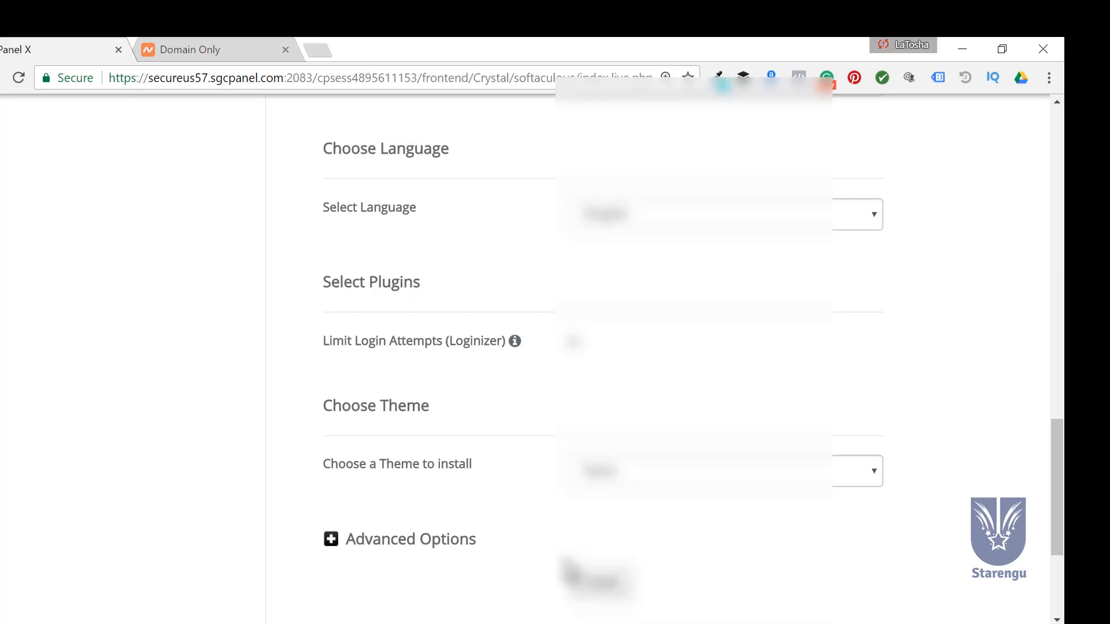
{"action": "scroll", "coordinate": [575, 578], "scroll_direction": "up", "scroll_amount": 5}
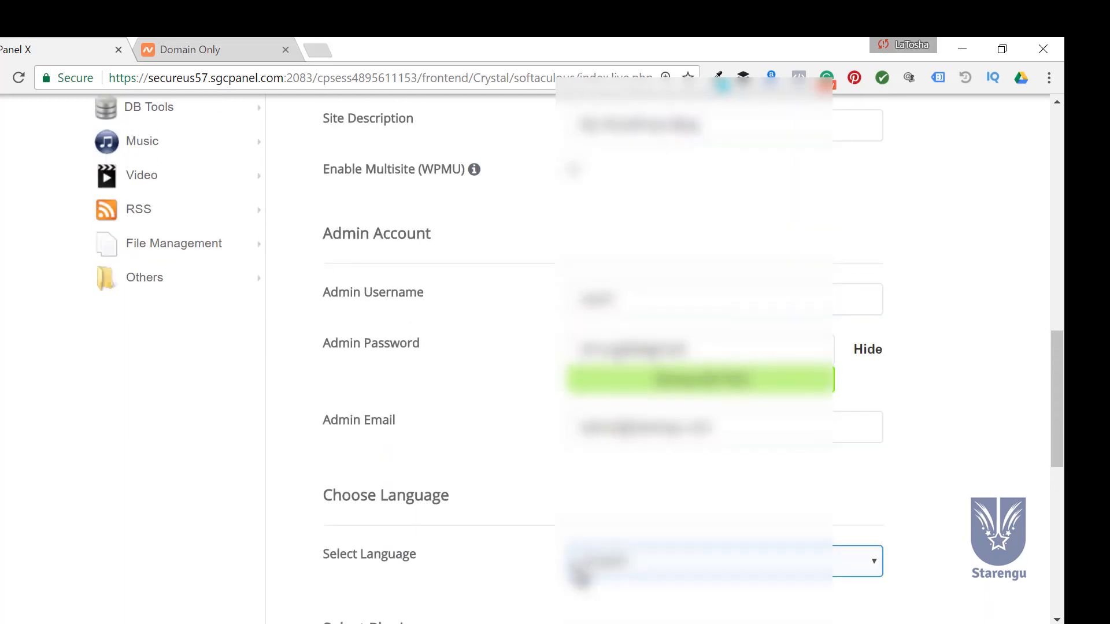
{"action": "scroll", "coordinate": [578, 575], "scroll_direction": "up", "scroll_amount": 10}
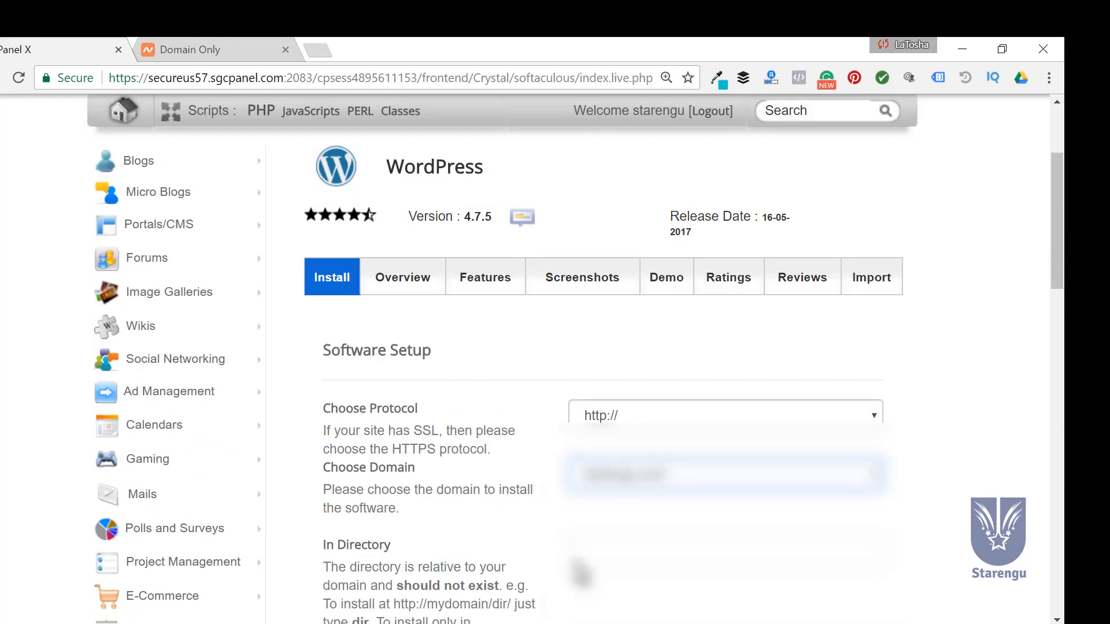
{"action": "scroll", "coordinate": [580, 571], "scroll_direction": "down", "scroll_amount": 9}
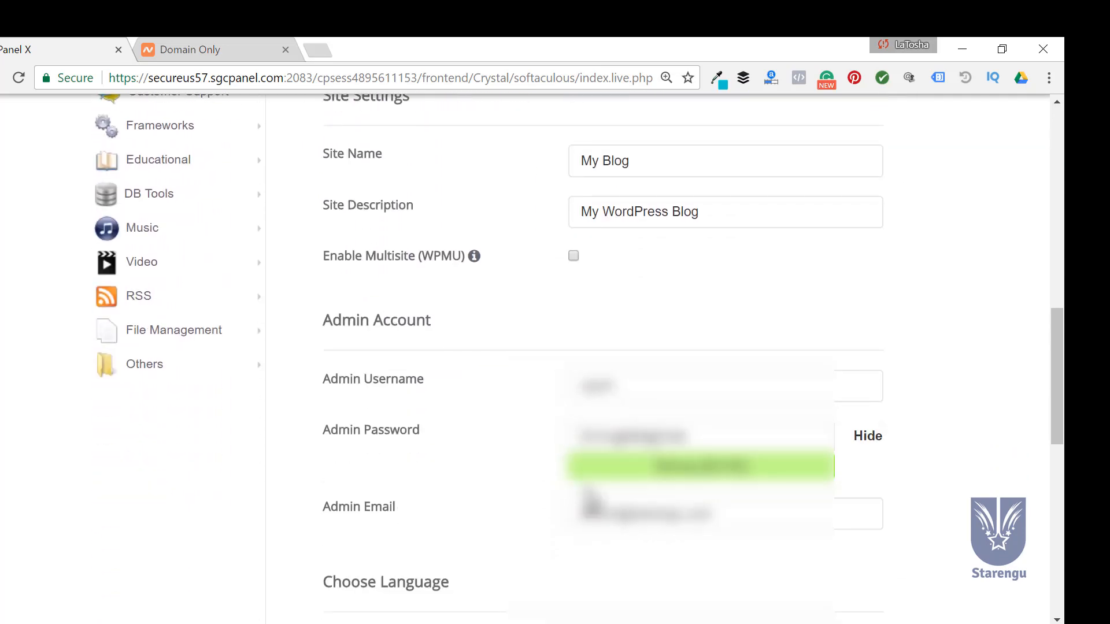
{"action": "left_click", "coordinate": [575, 502]}
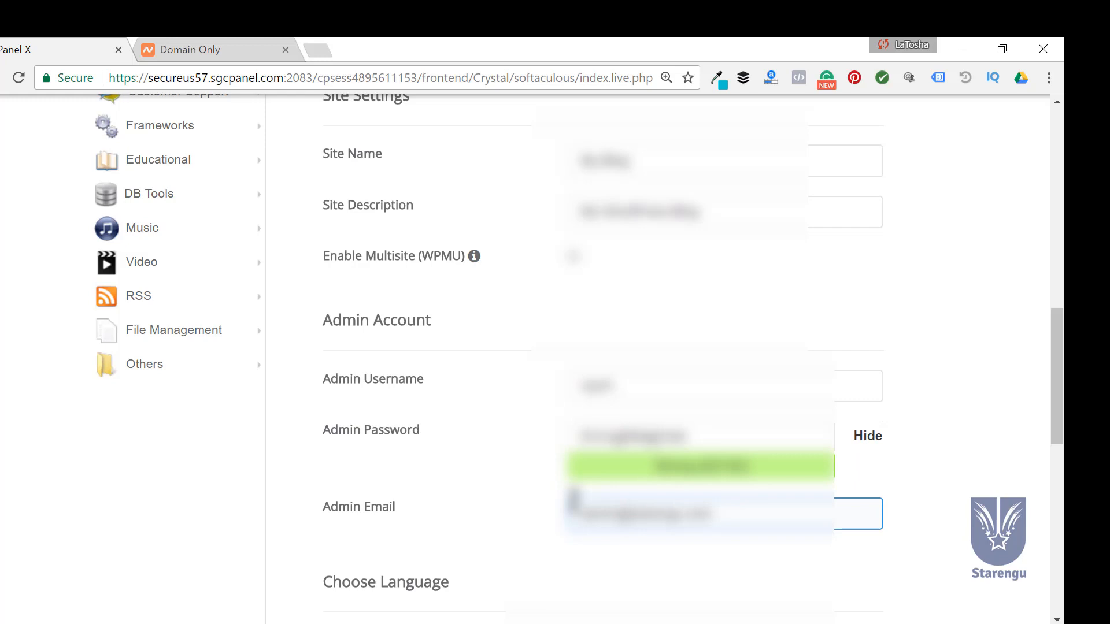
{"action": "scroll", "coordinate": [573, 500], "scroll_direction": "down", "scroll_amount": 5}
{"action": "scroll", "coordinate": [576, 515], "scroll_direction": "down", "scroll_amount": 3}
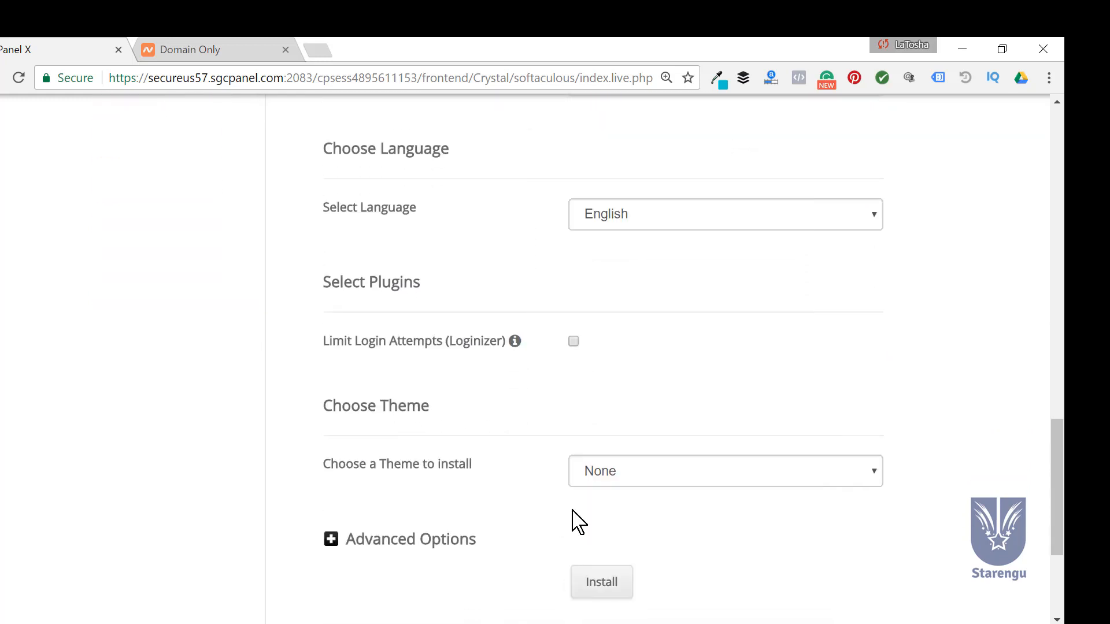
{"action": "scroll", "coordinate": [567, 497], "scroll_direction": "down", "scroll_amount": 2}
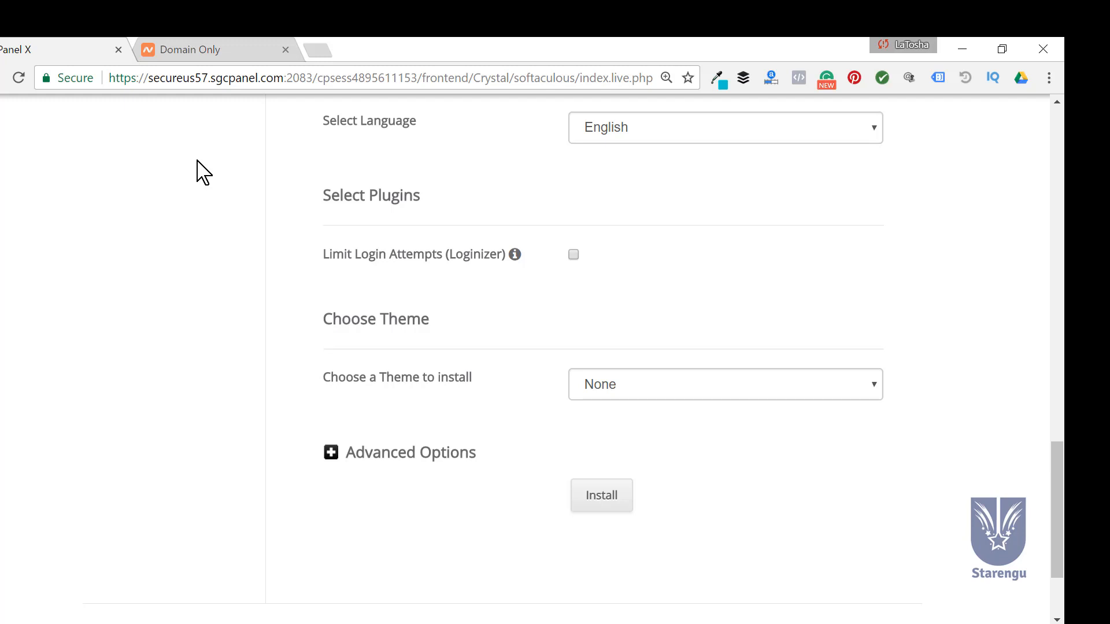
Switch to the Namecheap tab with the domain list.
{"action": "left_click", "coordinate": [226, 52]}
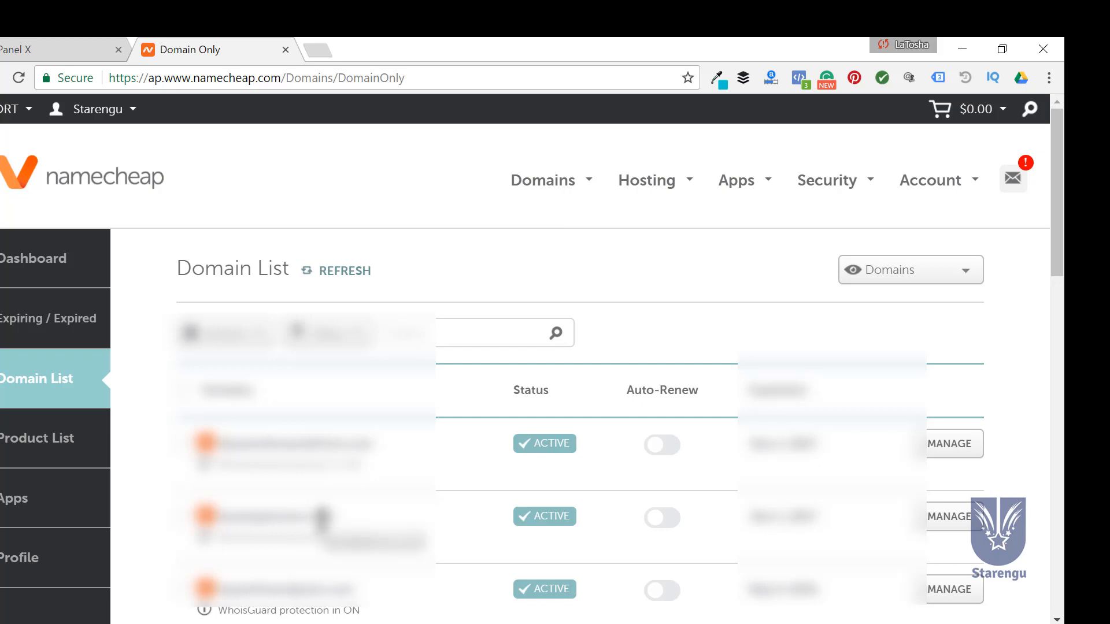
Open the domain's management page and sign in to the Namecheap account with the username and password.
{"action": "mouse_move", "coordinate": [543, 184]}
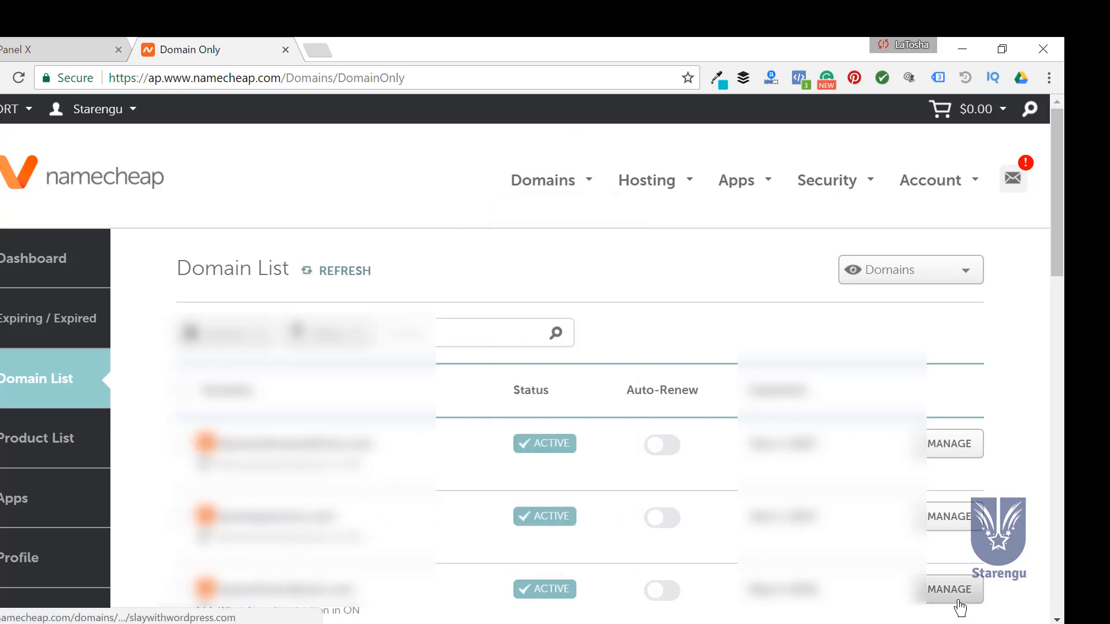
{"action": "scroll", "coordinate": [959, 606], "scroll_direction": "down", "scroll_amount": 2}
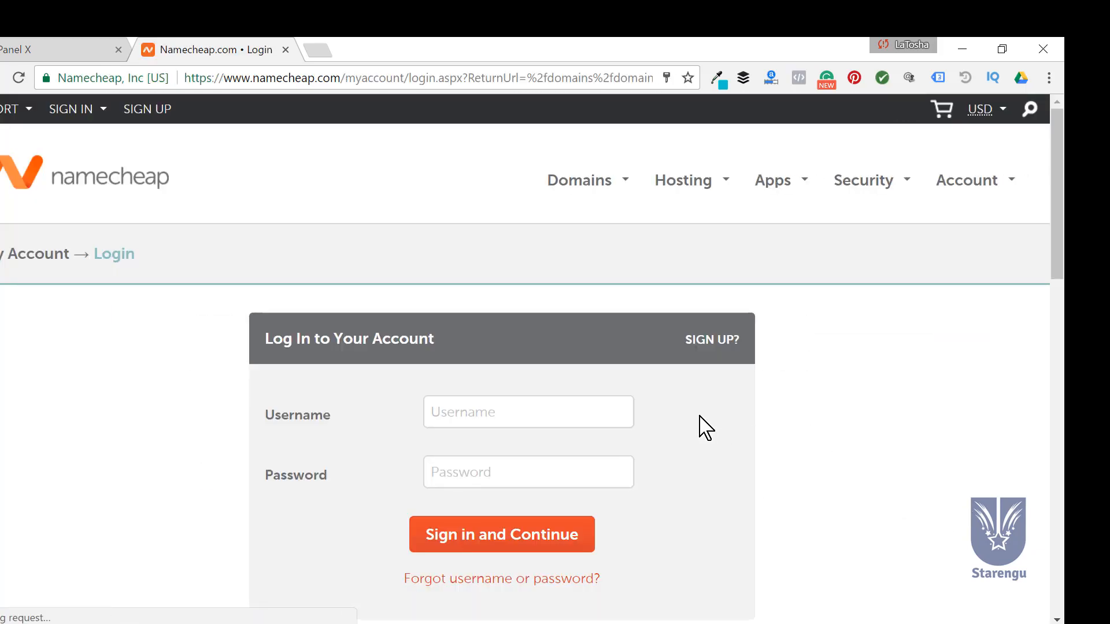
{"action": "left_click", "coordinate": [543, 426]}
{"action": "left_click", "coordinate": [535, 442]}
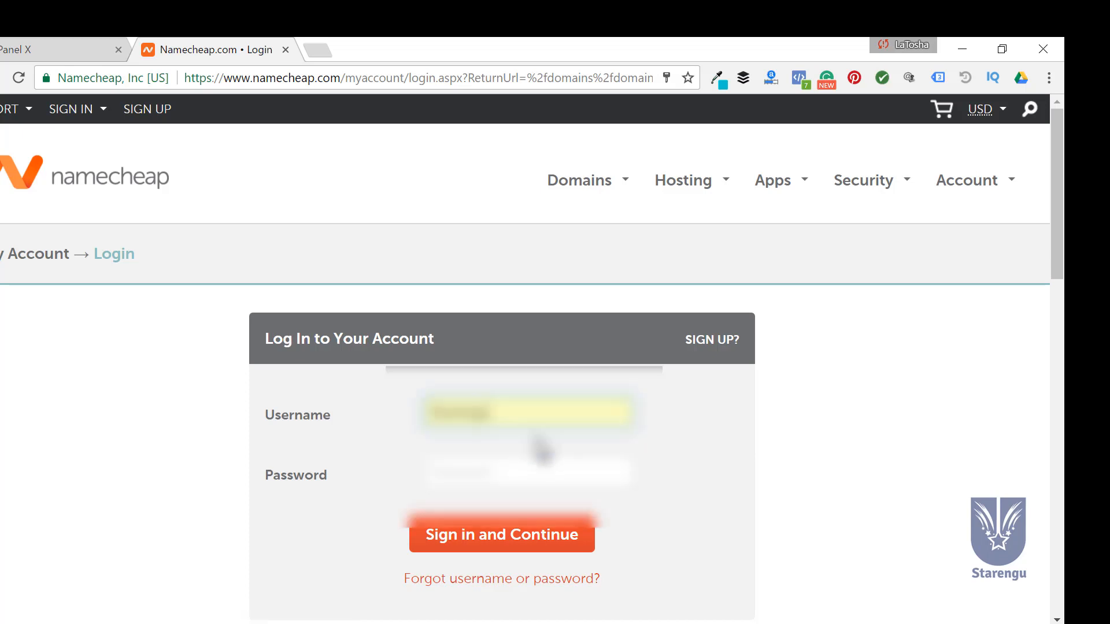
{"action": "left_click", "coordinate": [492, 465]}
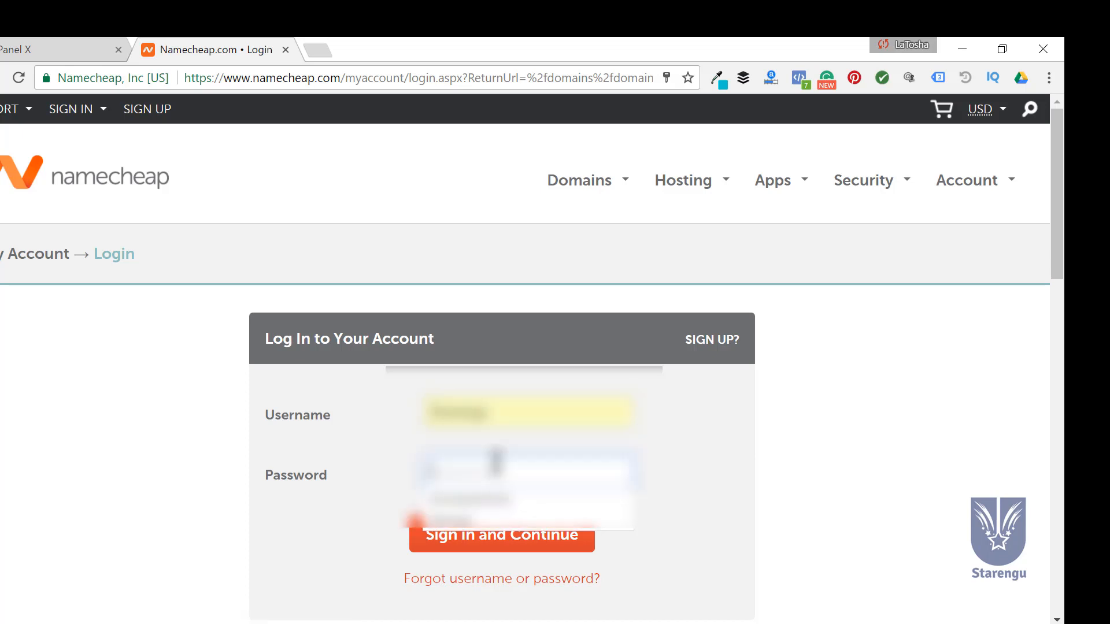
{"action": "left_click", "coordinate": [520, 543]}
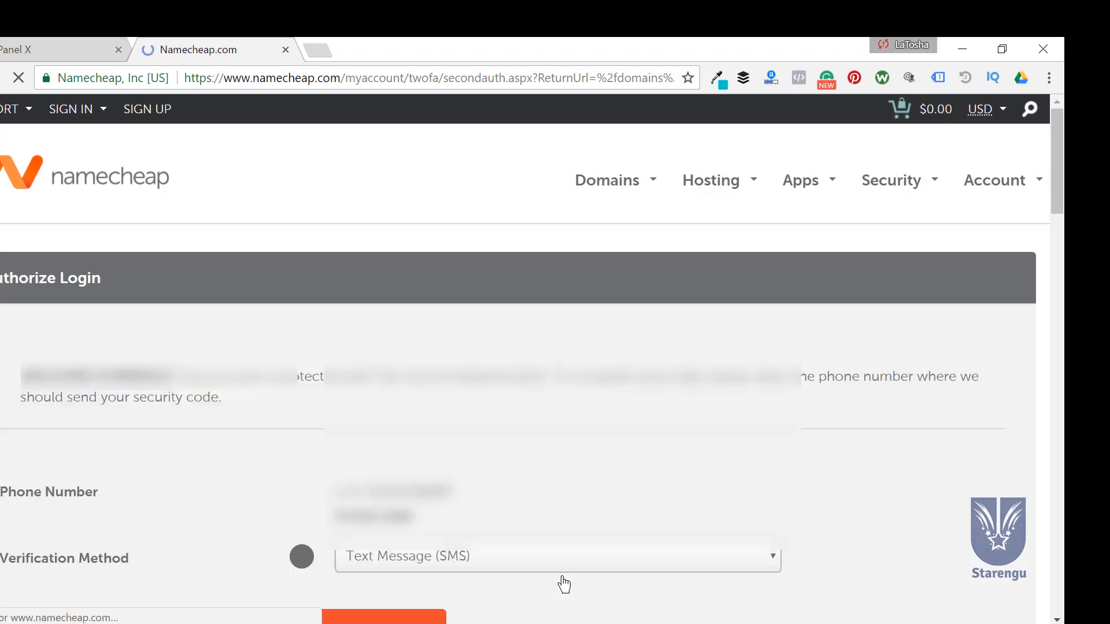
Request a security code by SMS and submit the verification code to authorize the login.
{"action": "scroll", "coordinate": [597, 556], "scroll_direction": "down", "scroll_amount": 2}
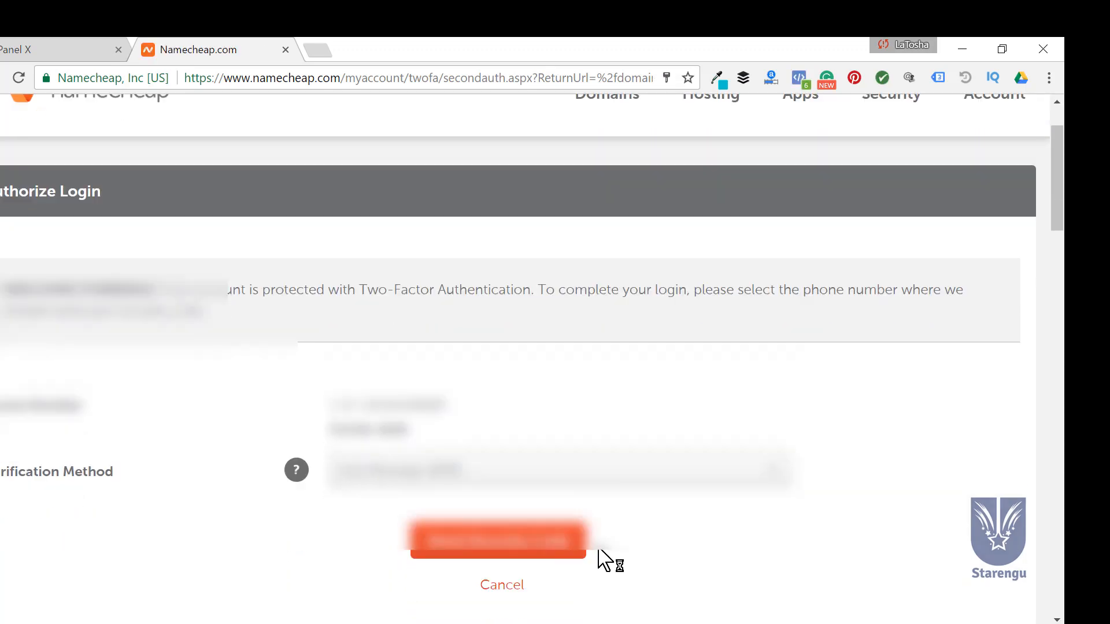
{"action": "left_click", "coordinate": [561, 552]}
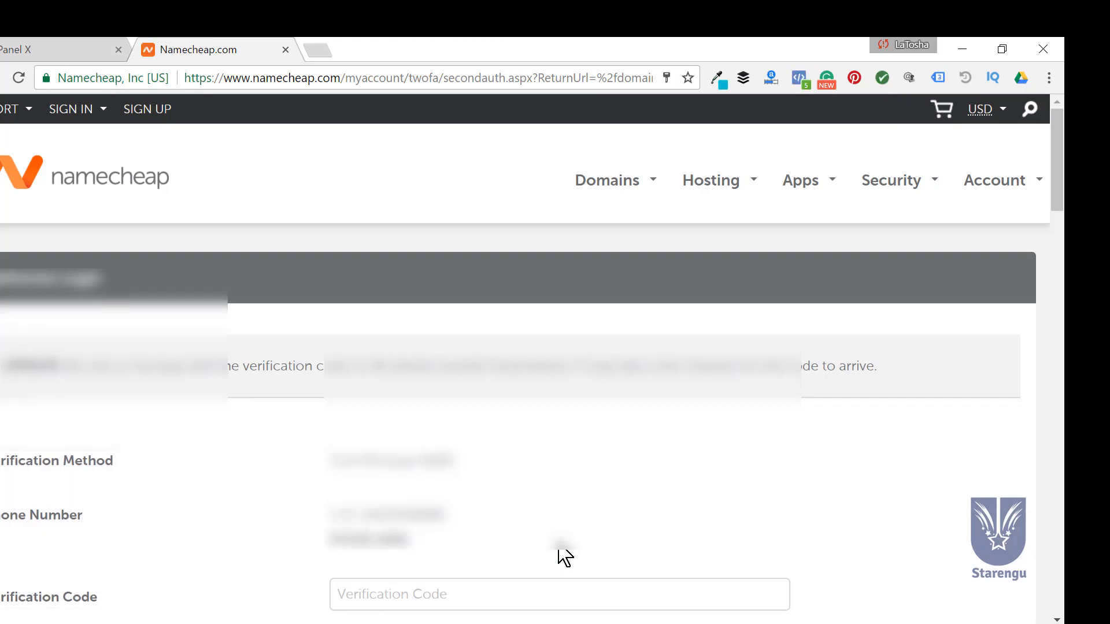
{"action": "scroll", "coordinate": [563, 556], "scroll_direction": "down", "scroll_amount": 2}
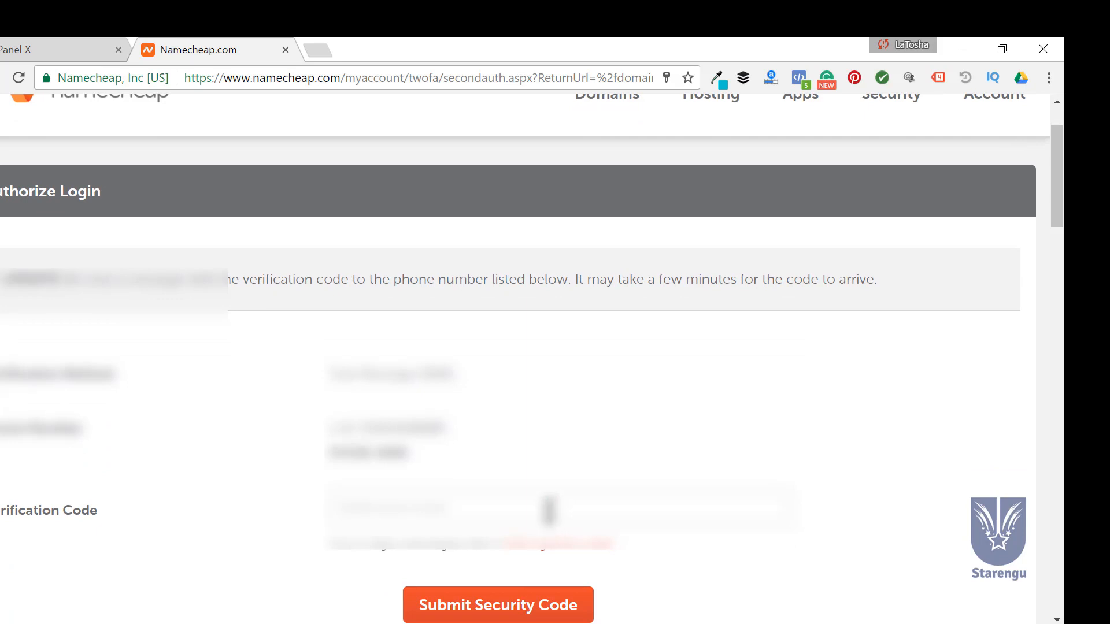
{"action": "left_click", "coordinate": [549, 509]}
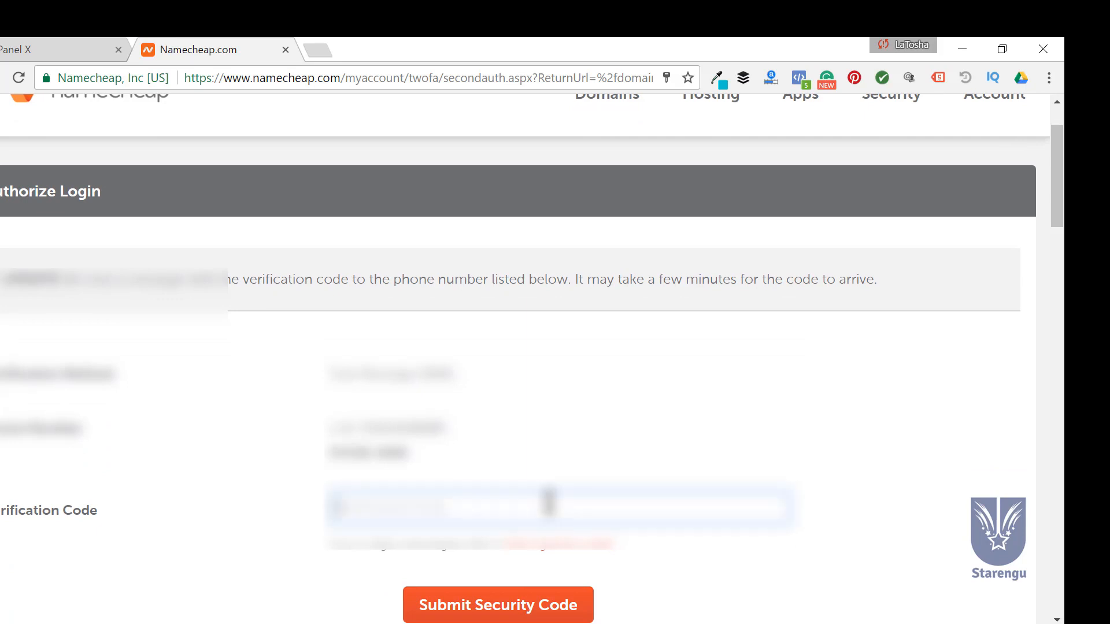
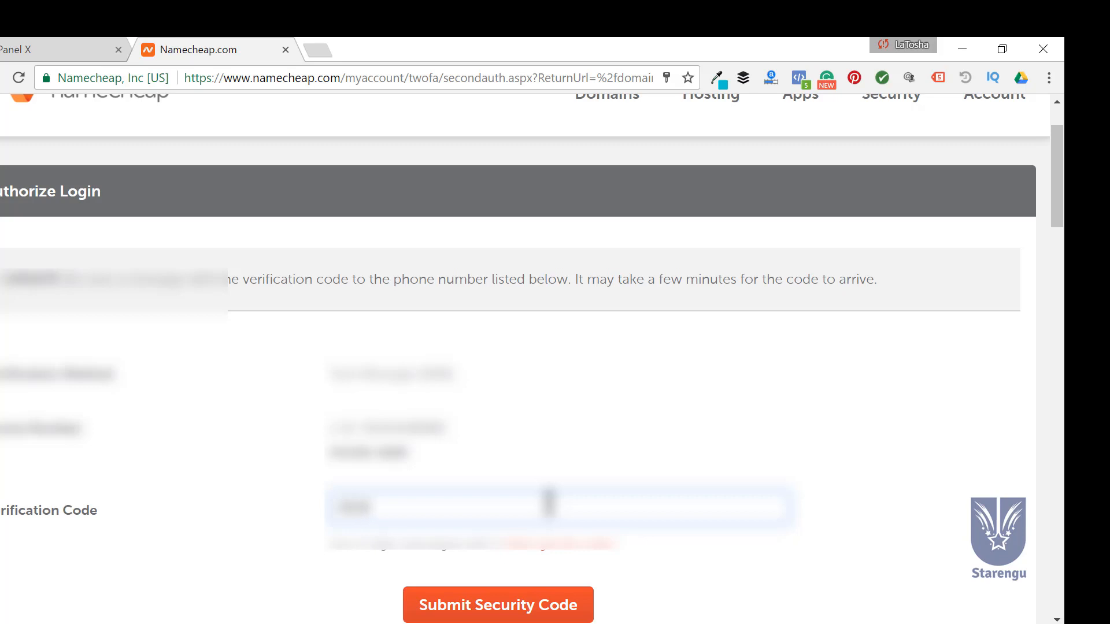
{"action": "left_click", "coordinate": [485, 604]}
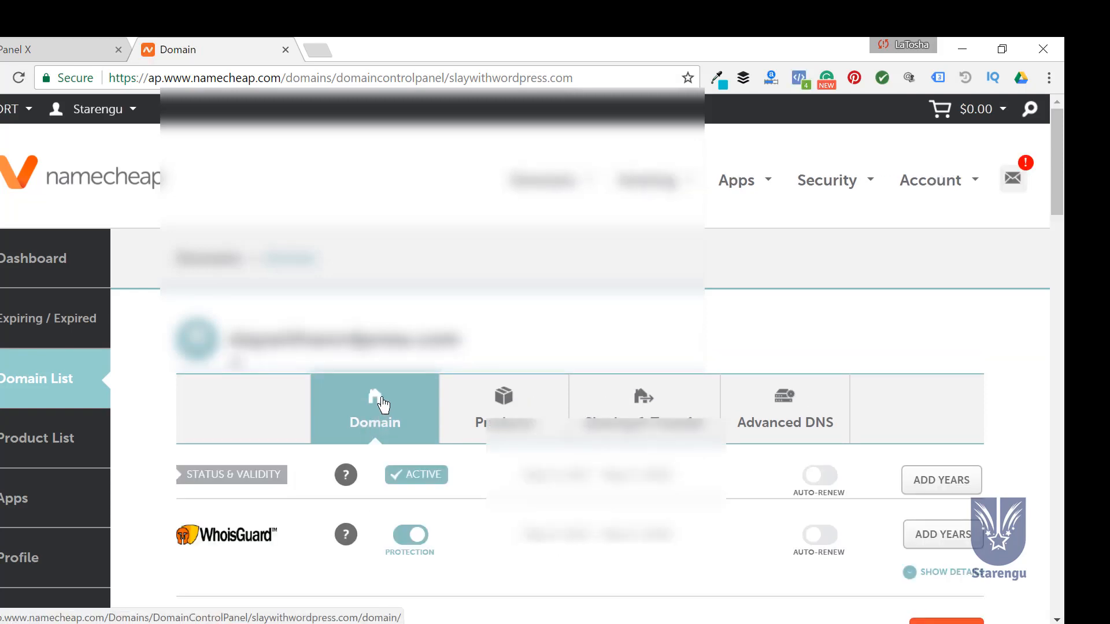
Find the Nameservers section on the domain's management page.
{"action": "scroll", "coordinate": [350, 250], "scroll_direction": "down", "scroll_amount": 8}
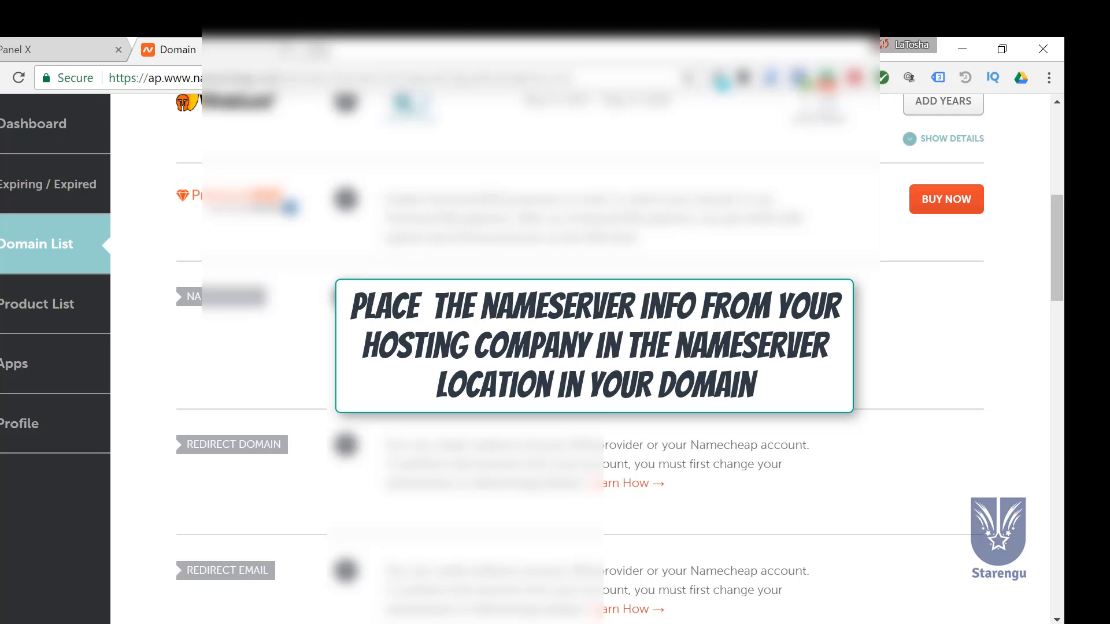
{"action": "scroll", "coordinate": [578, 347], "scroll_direction": "up", "scroll_amount": 2}
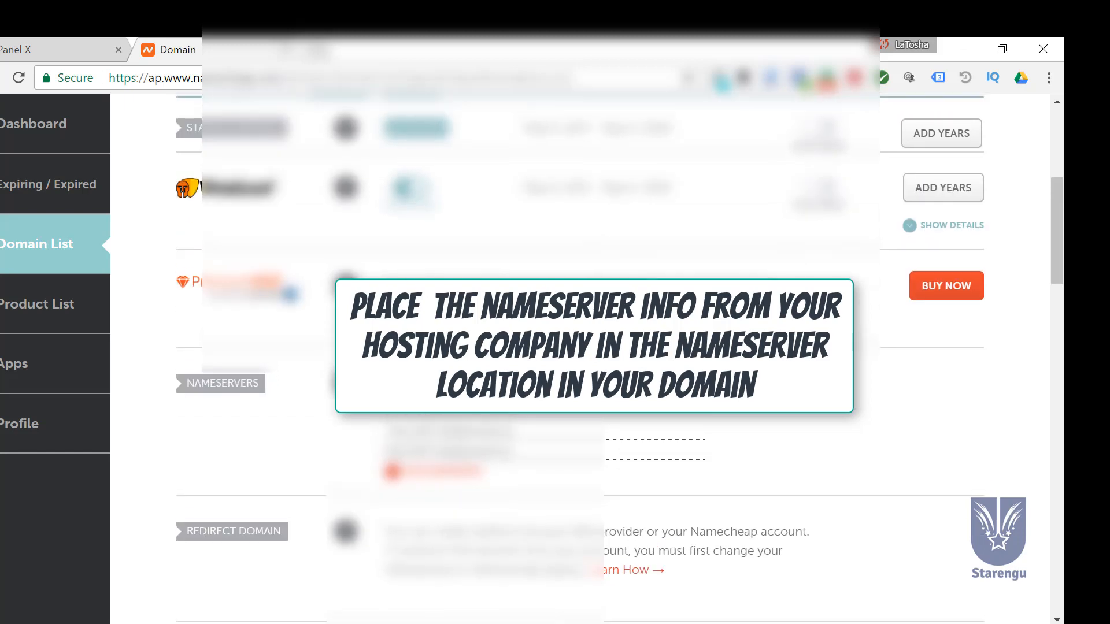
{"action": "scroll", "coordinate": [578, 347], "scroll_direction": "up", "scroll_amount": 3}
{"action": "scroll", "coordinate": [578, 347], "scroll_direction": "down", "scroll_amount": 3}
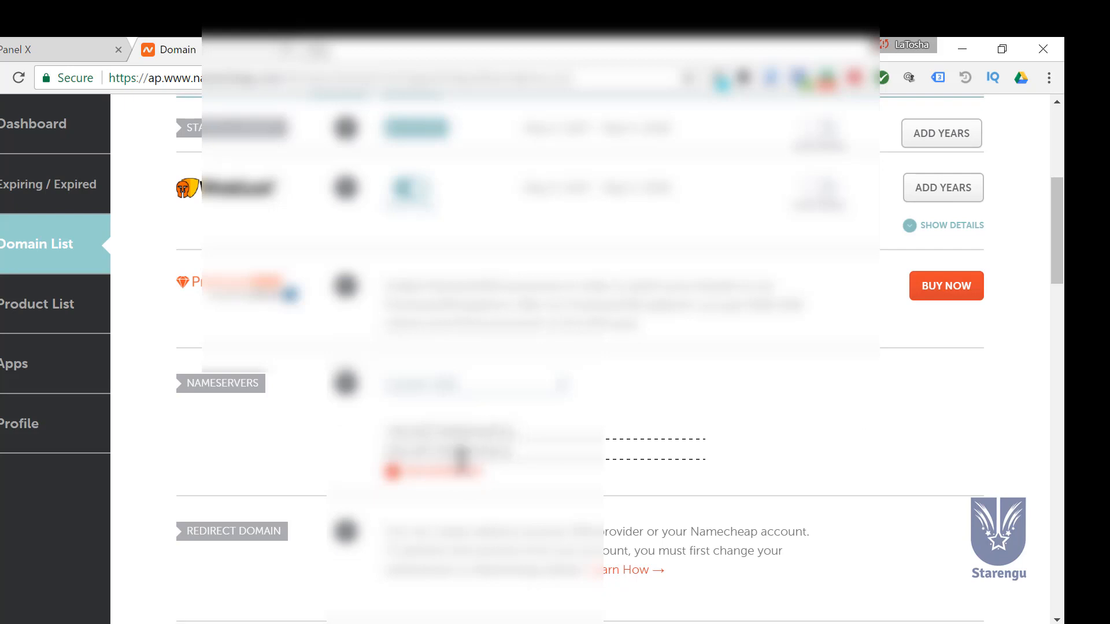
Switch back to the SiteGround tab and open Addon Domains in cPanel through My Accounts.
{"action": "left_click", "coordinate": [70, 52]}
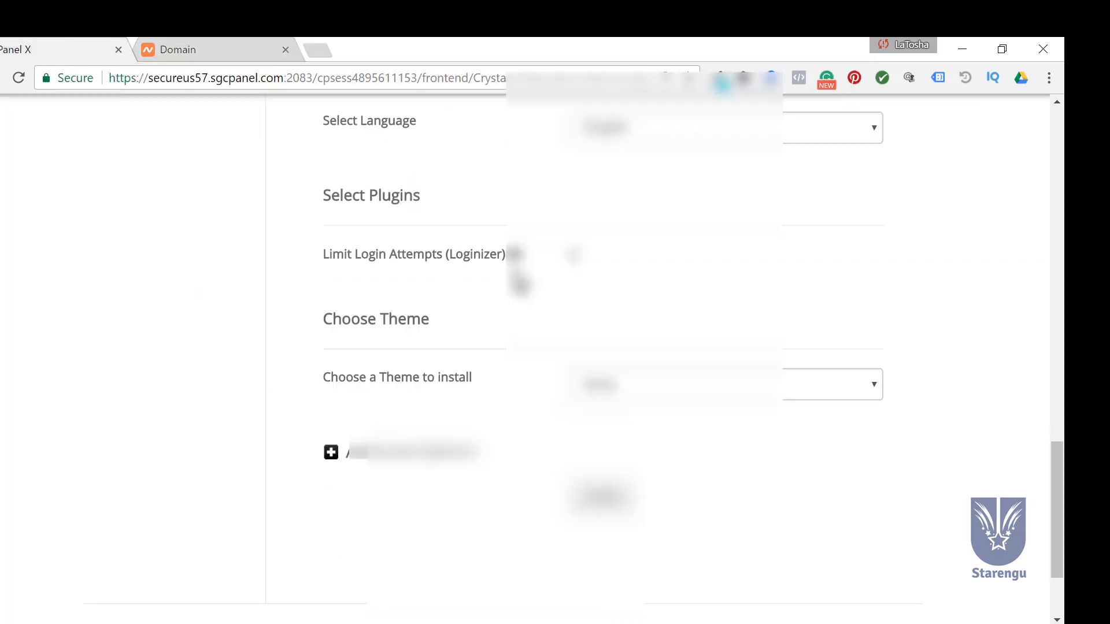
{"action": "scroll", "coordinate": [520, 283], "scroll_direction": "up", "scroll_amount": 15}
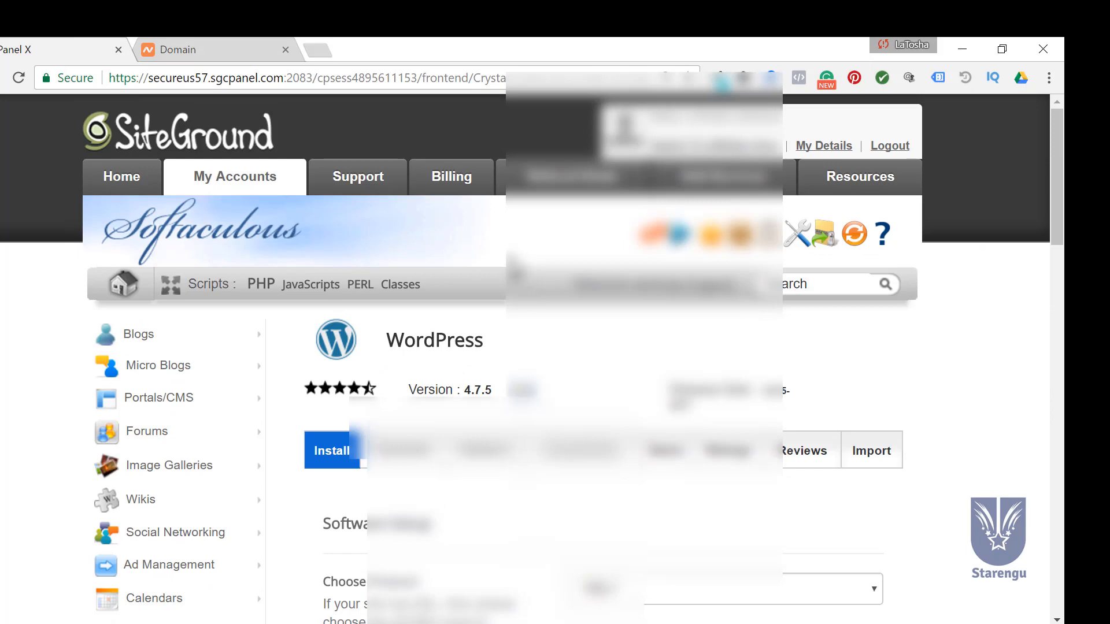
{"action": "left_click", "coordinate": [223, 180]}
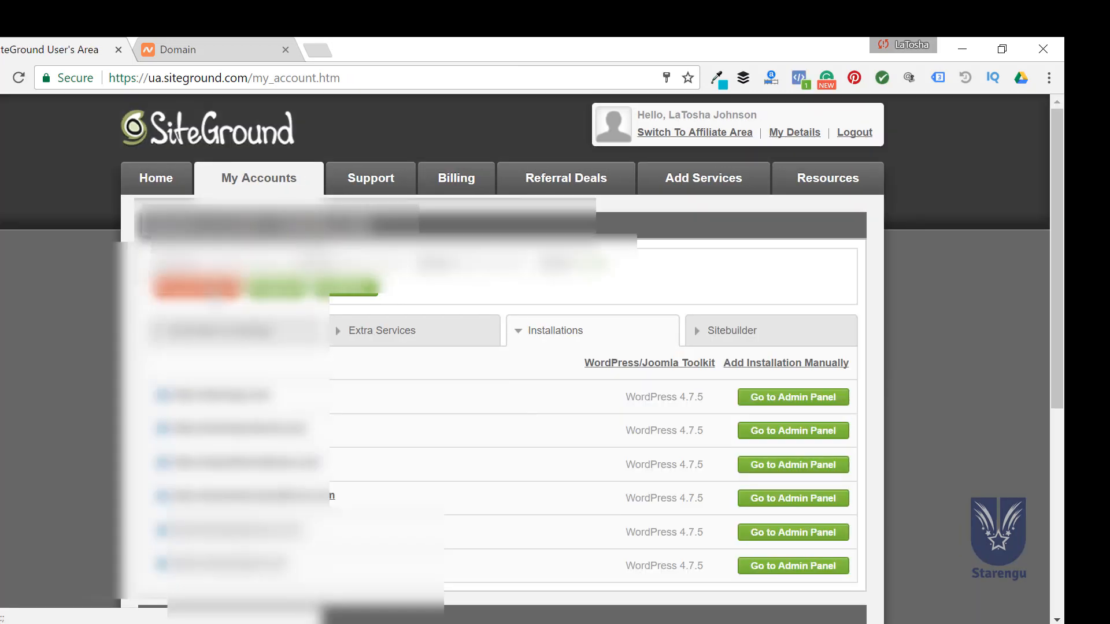
{"action": "left_click", "coordinate": [214, 291]}
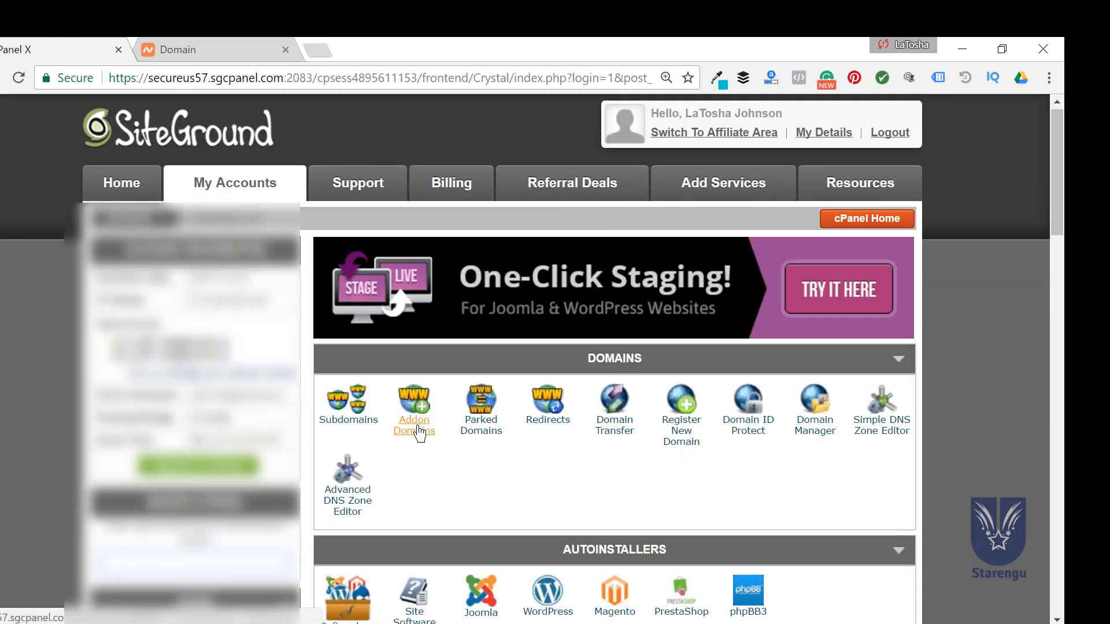
{"action": "left_click", "coordinate": [419, 433]}
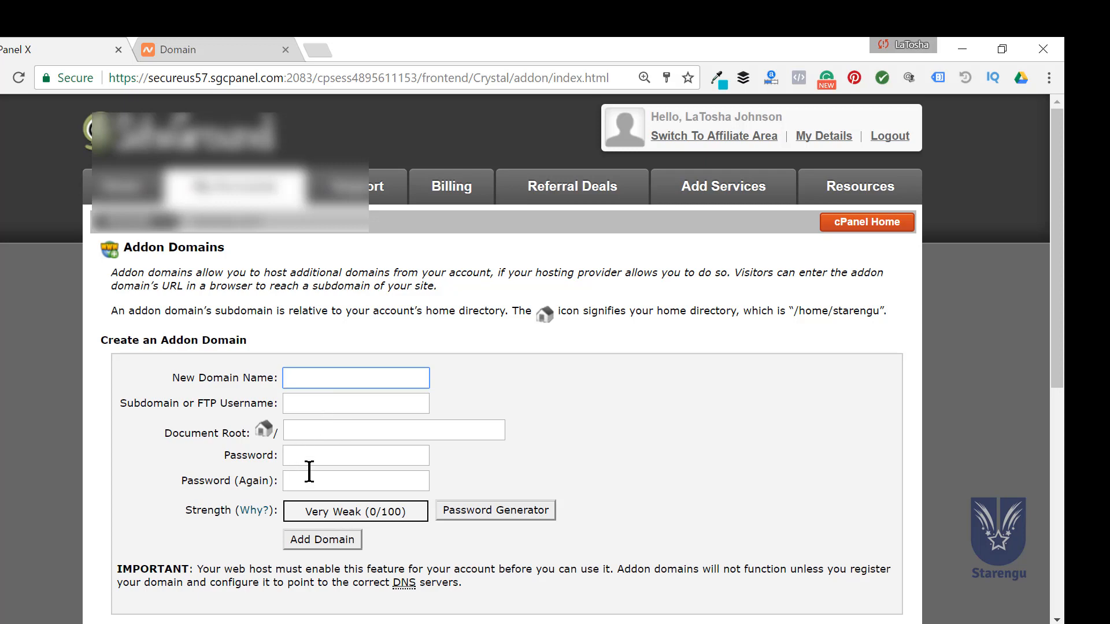
{"action": "scroll", "coordinate": [308, 474], "scroll_direction": "down", "scroll_amount": 1}
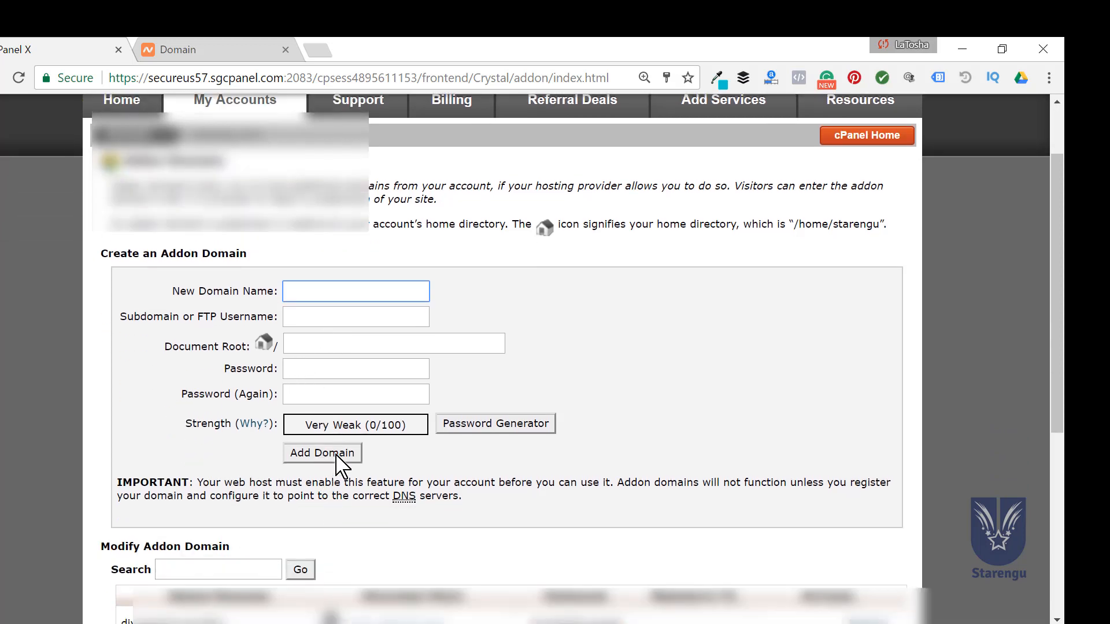